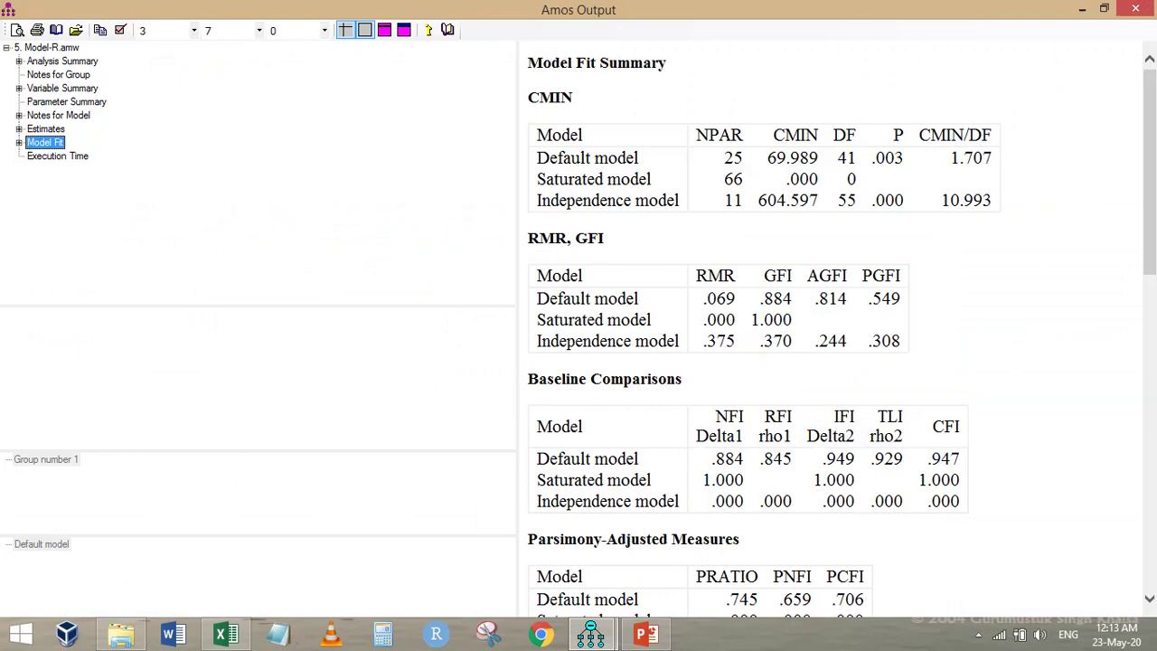
# Look up the default model's RMSEA in the Amos output and check it against Model-R's RMSEA entry in the Excel comparison sheet.
pyautogui.scroll(-15, 739, 319)
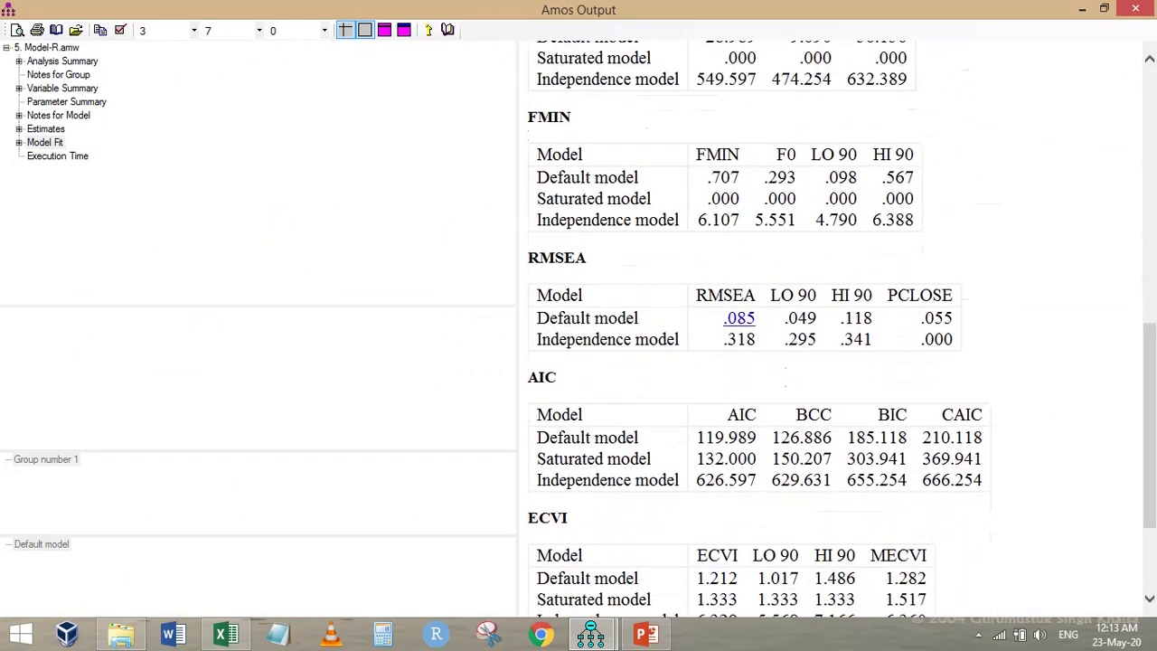
pyautogui.hotkey('alt', 'Tab')
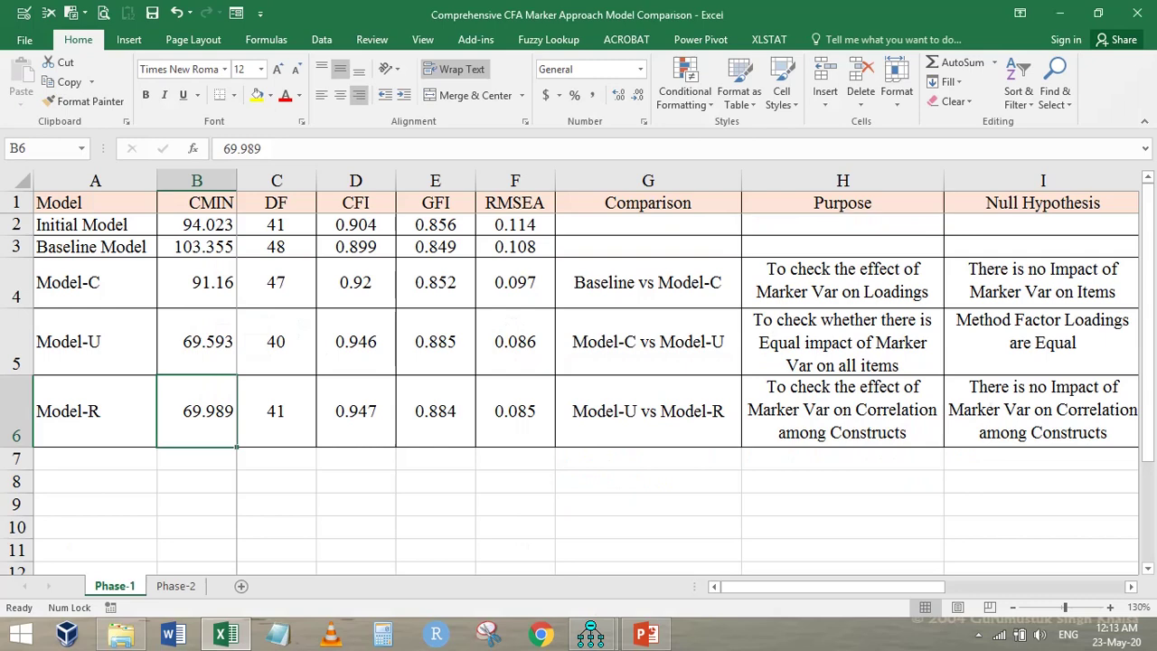
pyautogui.click(515, 411)
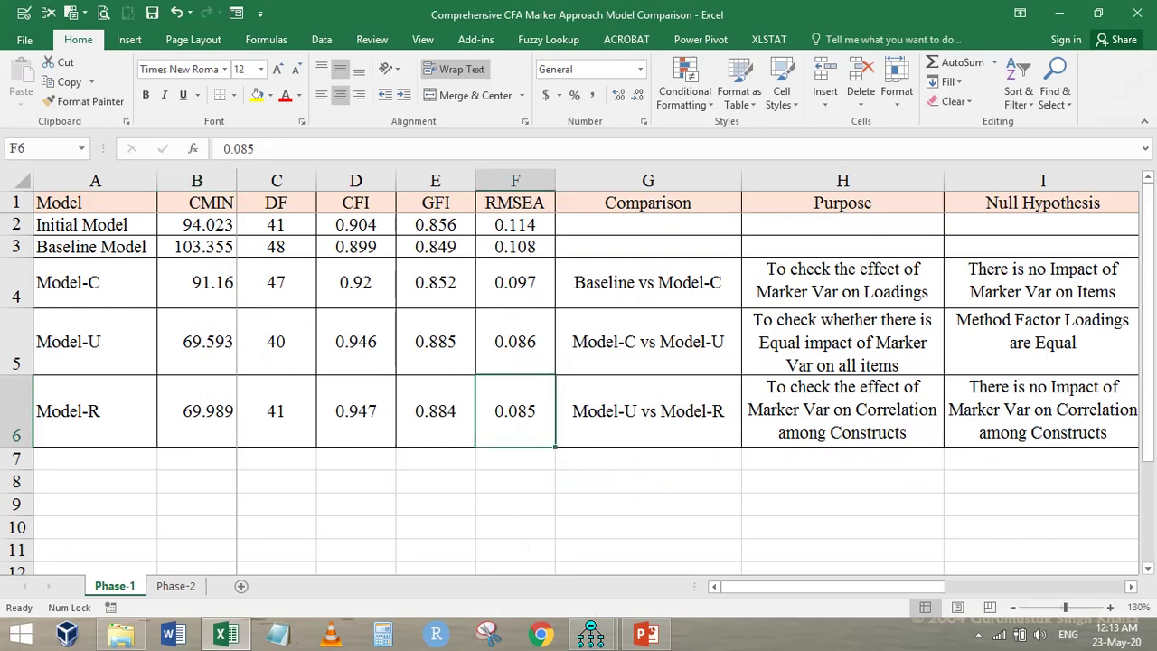
pyautogui.press('Up')
pyautogui.press('Up')
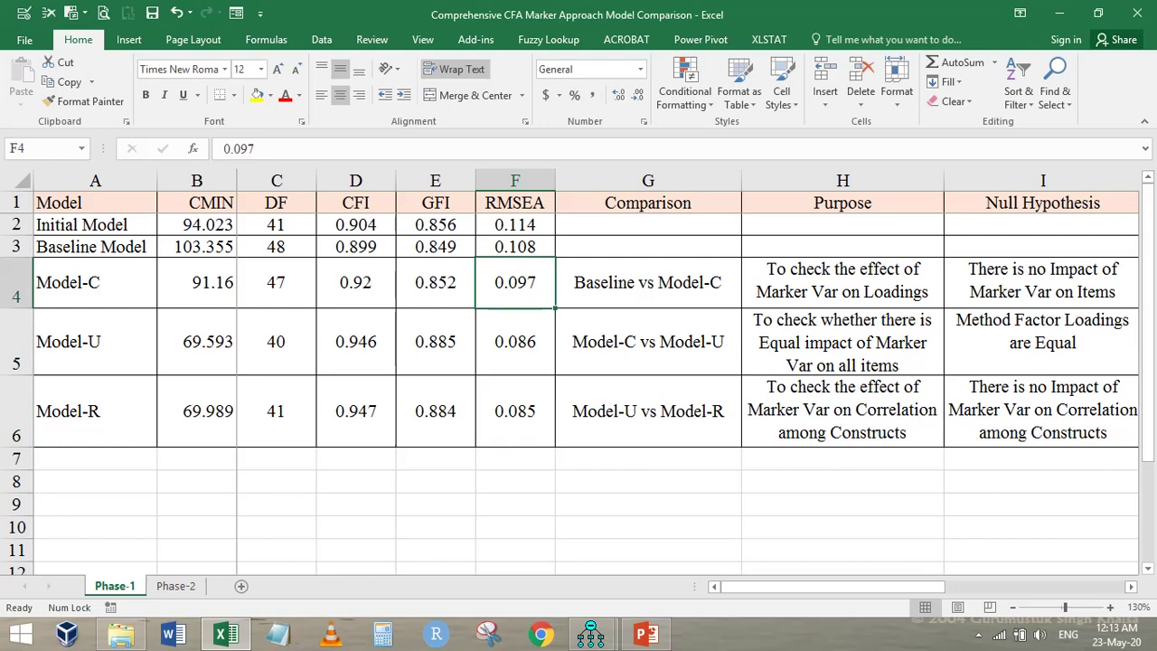
# Review the CMIN and DF values of the Baseline Model and Model-C, and the purpose of comparing them.
pyautogui.click(95, 247)
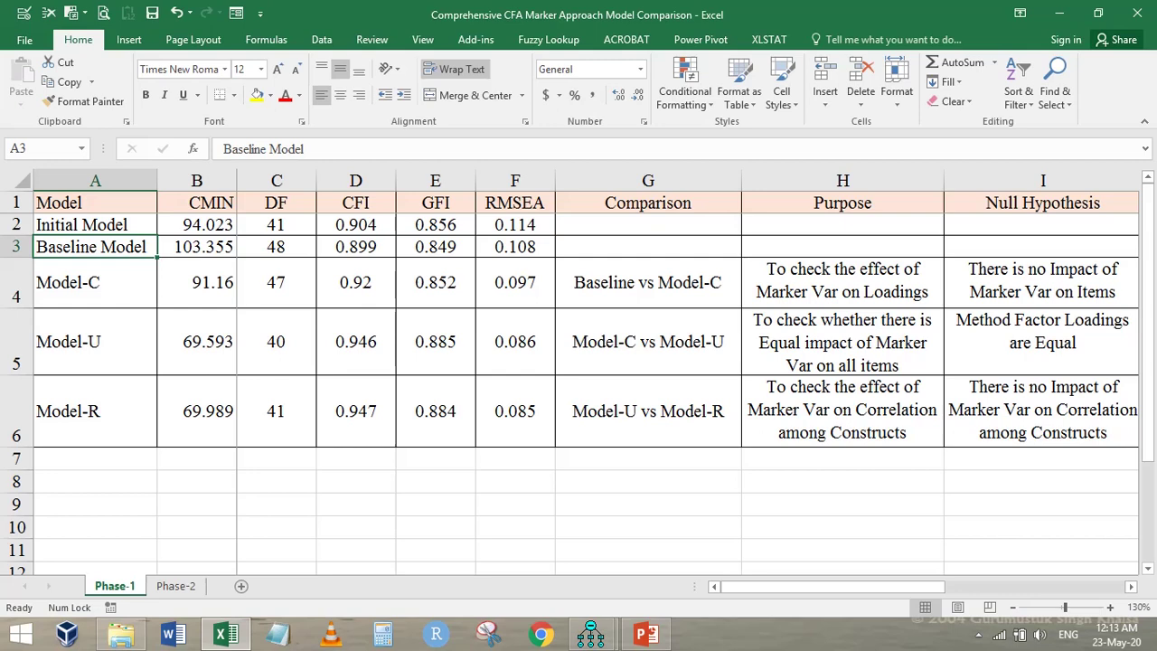
pyautogui.click(95, 282)
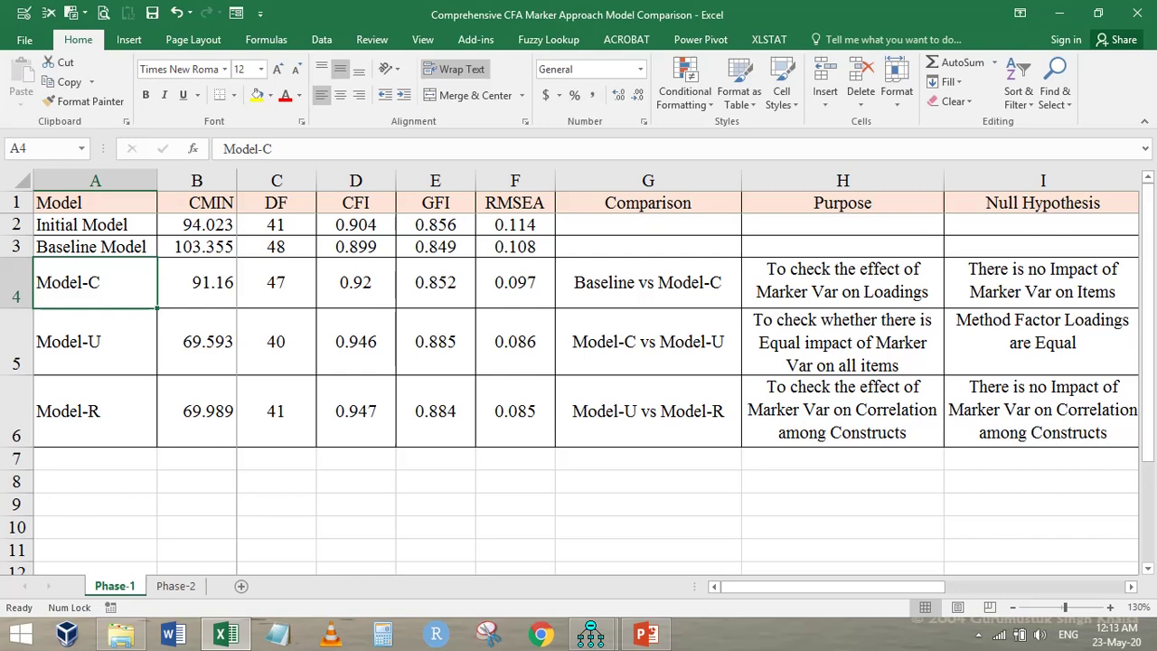
pyautogui.moveTo(196, 245); pyautogui.dragTo(196, 282)
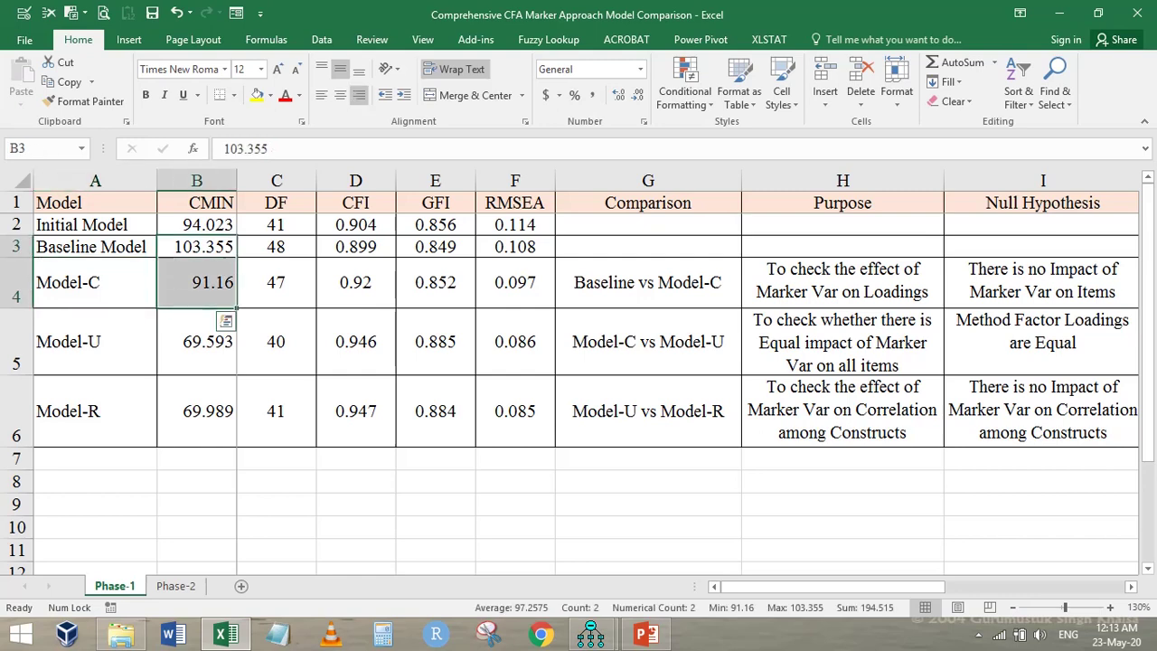
pyautogui.moveTo(276, 246); pyautogui.dragTo(276, 283)
pyautogui.click(842, 282)
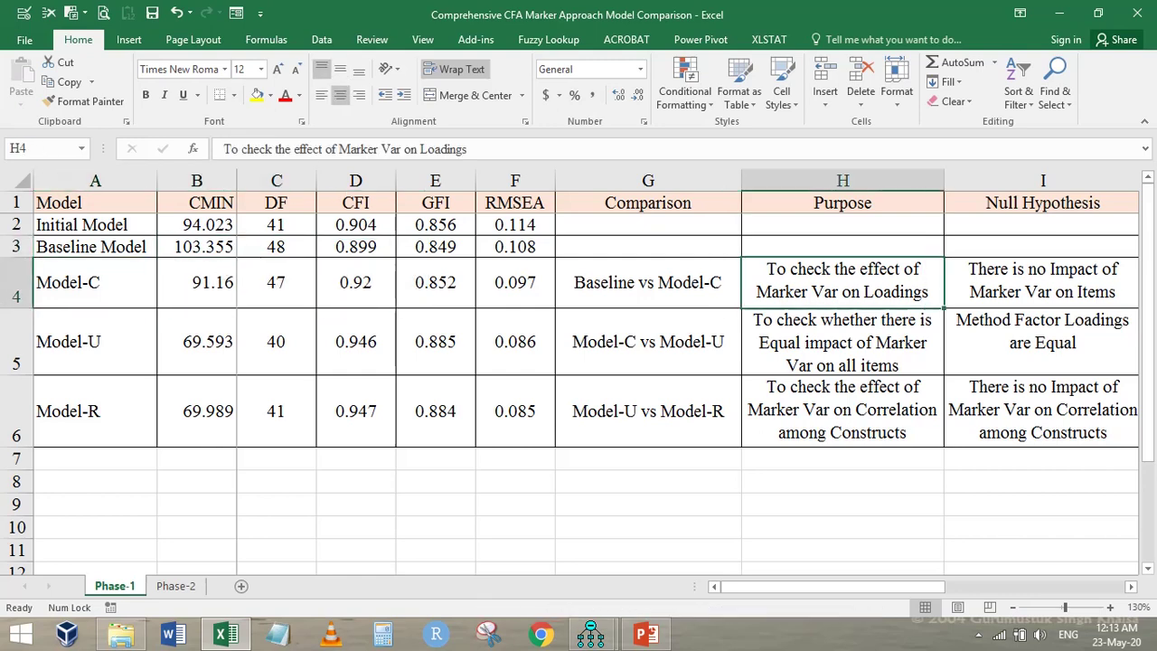
# Review the null hypothesis for Baseline vs Model-C and inspect the CHIDIST formula in its p-value cell J4.
pyautogui.press('Right')
pyautogui.press('Right')
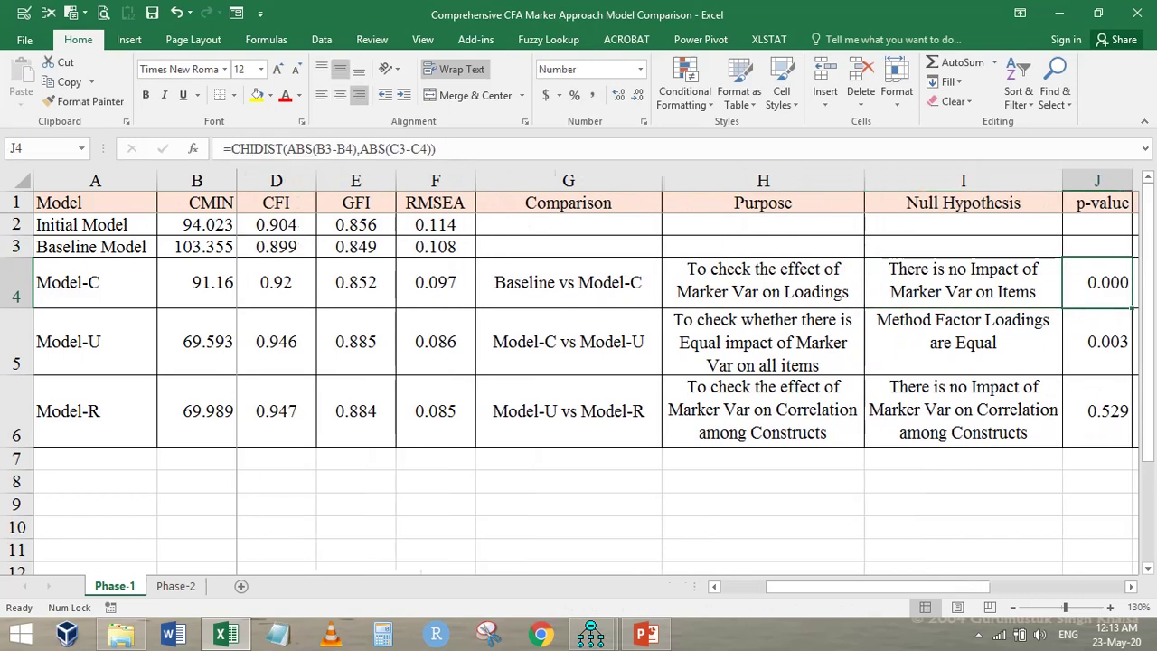
pyautogui.press('Right')
pyautogui.press('Left')
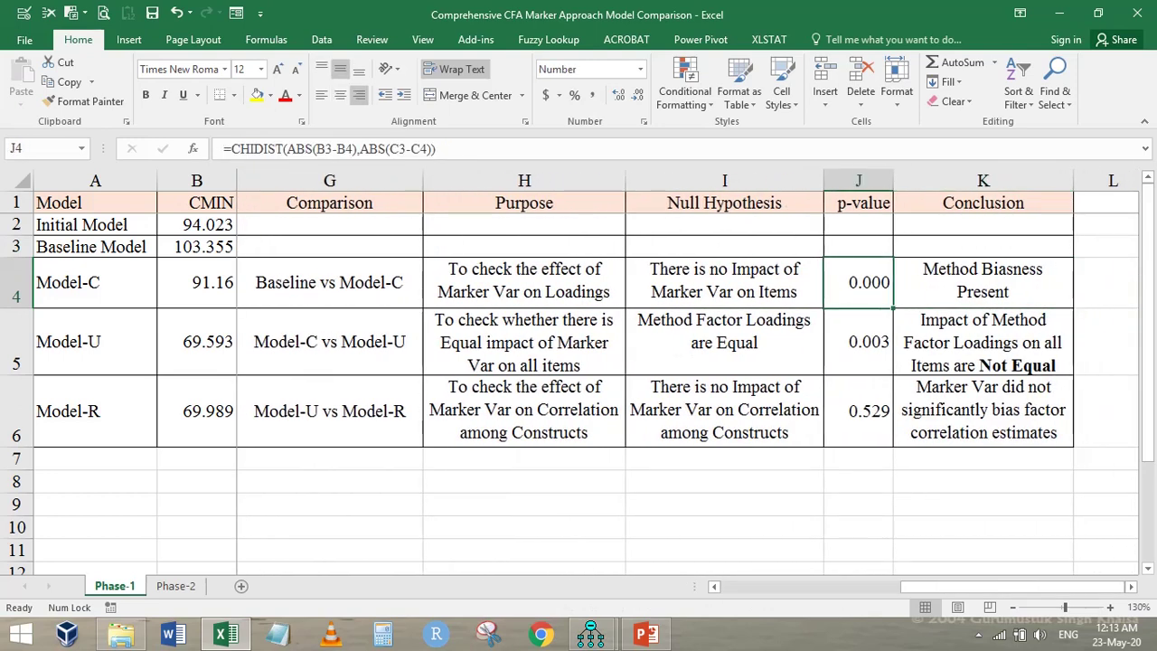
pyautogui.press('F2')
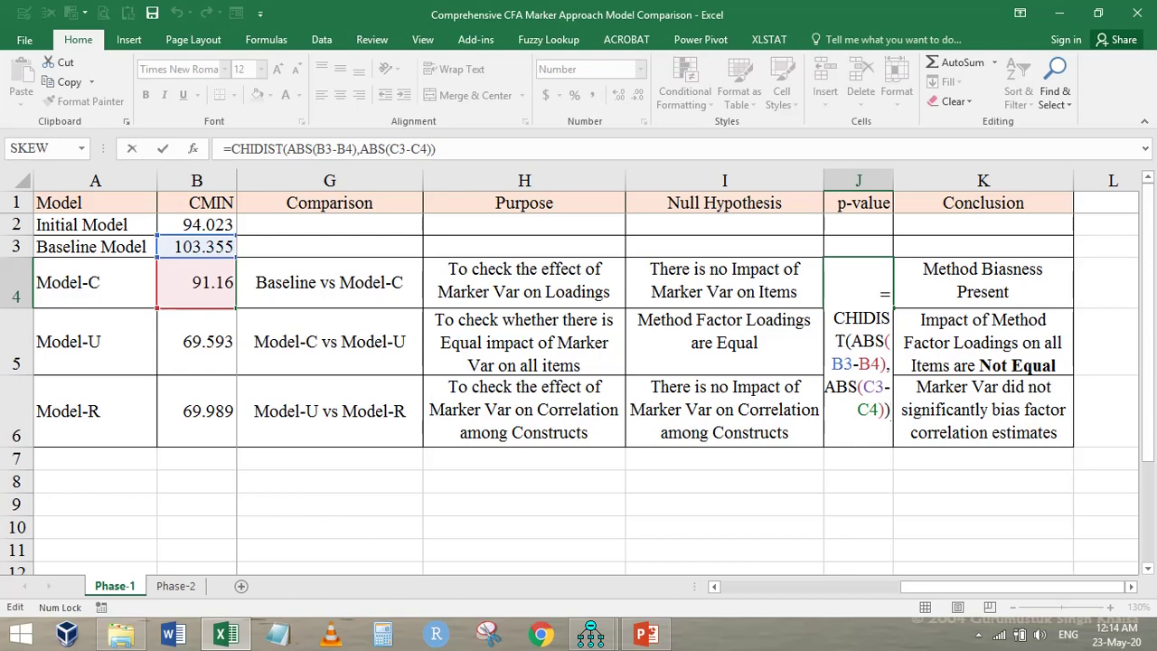
pyautogui.hotkey('ctrl', 'Return')
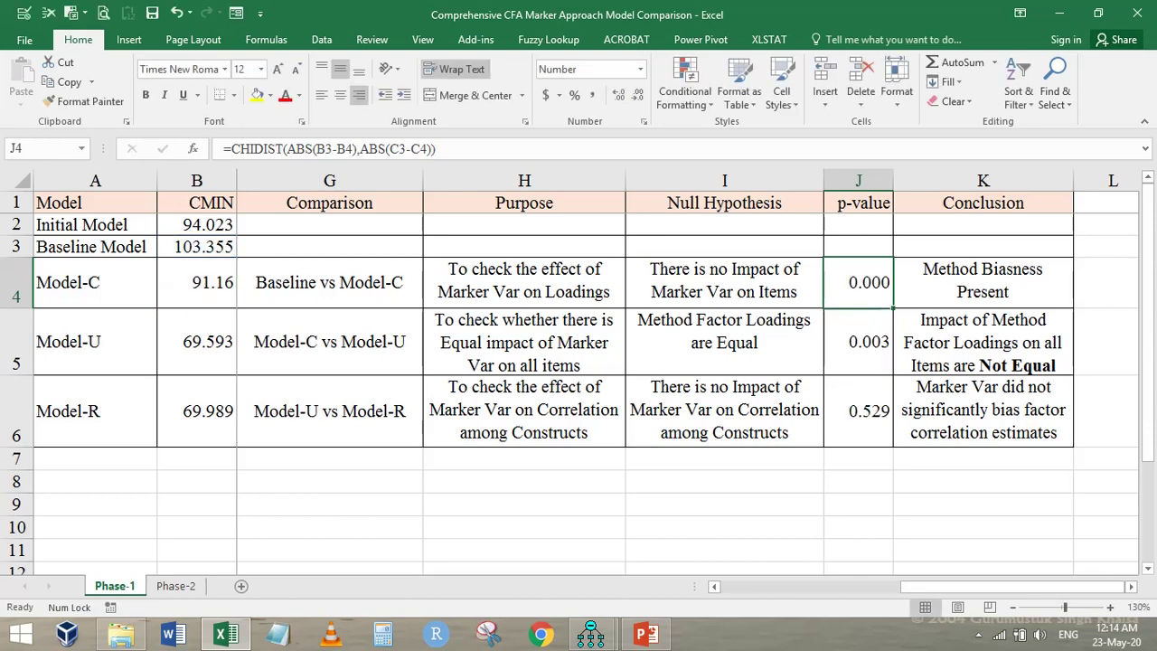
pyautogui.write('=chid')
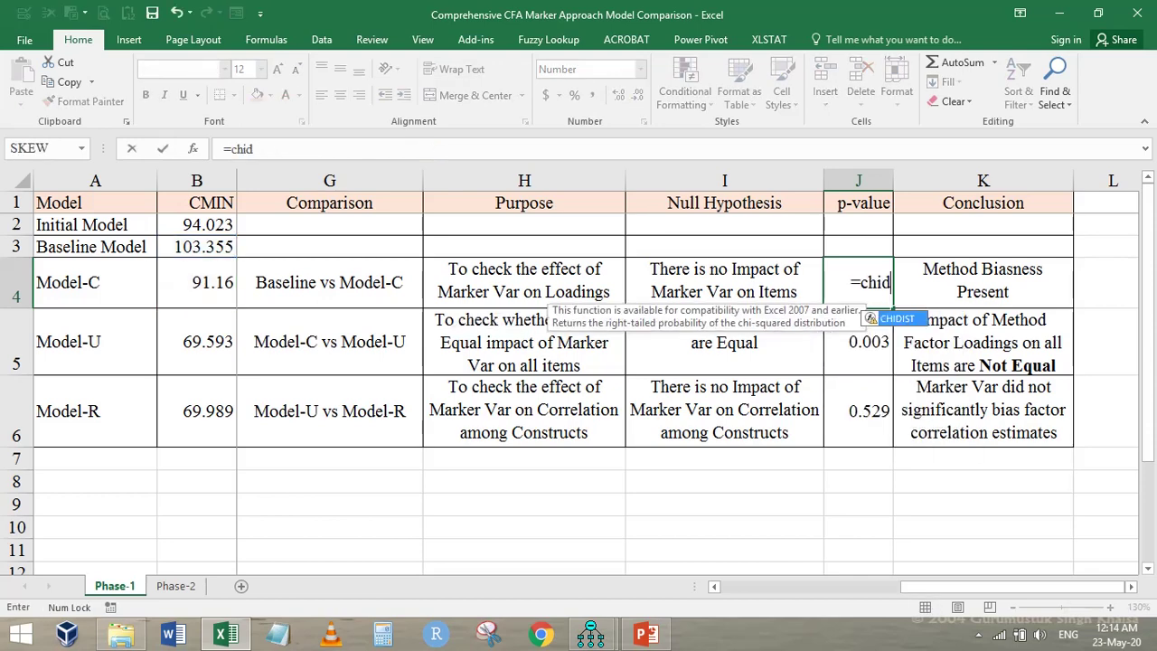
pyautogui.press('Tab')
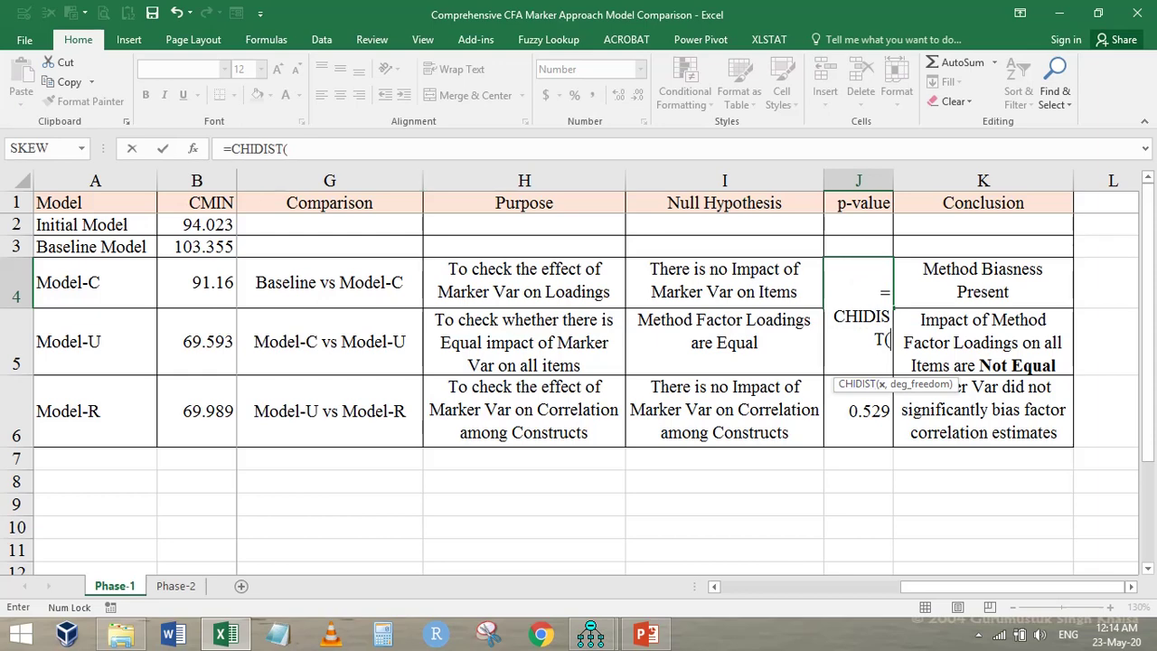
pyautogui.hotkey('ctrl', 'a')
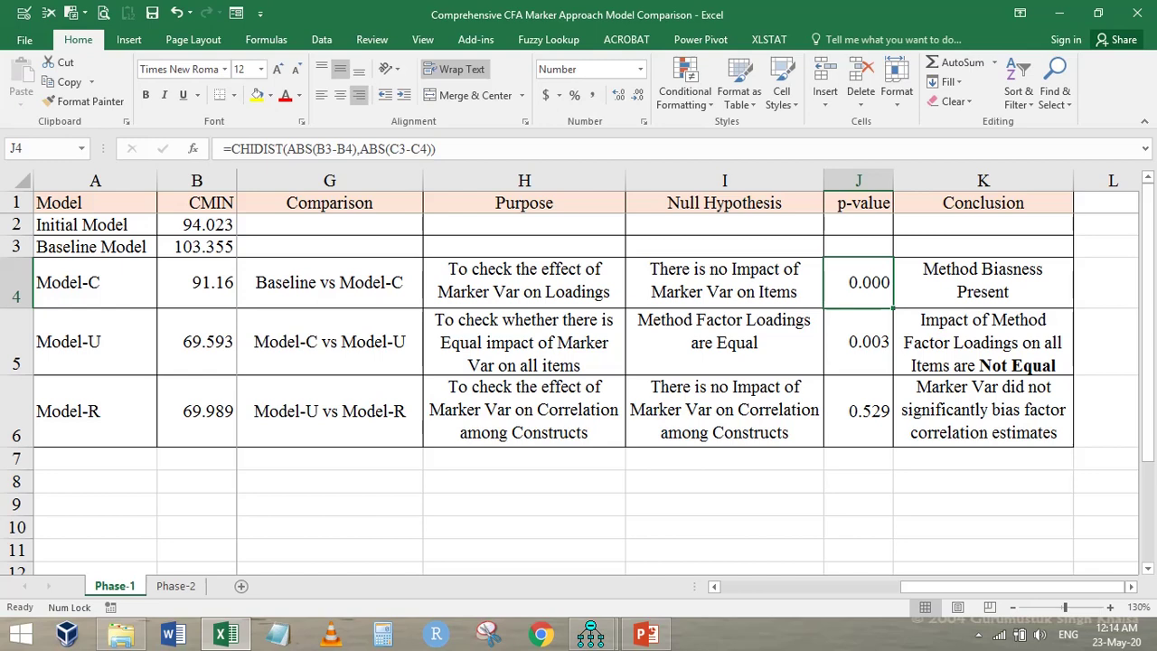
# Review the p-values and conclusions of the Baseline vs Model-C, Model-C vs Model-U and Model-U vs Model-R comparisons.
pyautogui.click(982, 282)
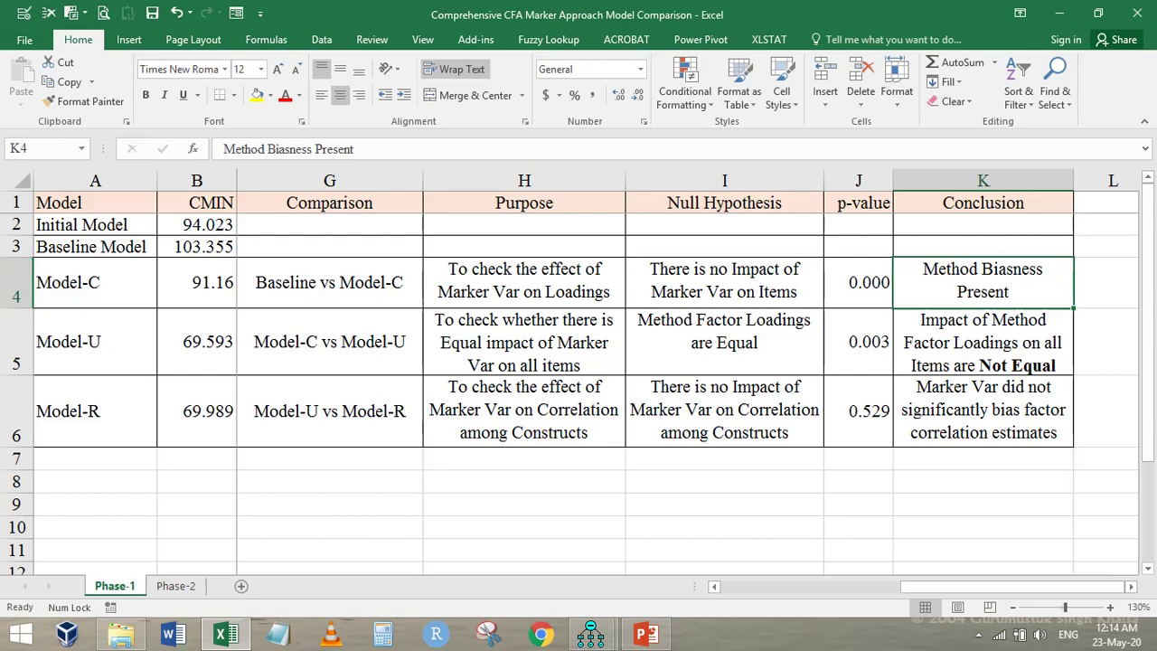
pyautogui.click(196, 282)
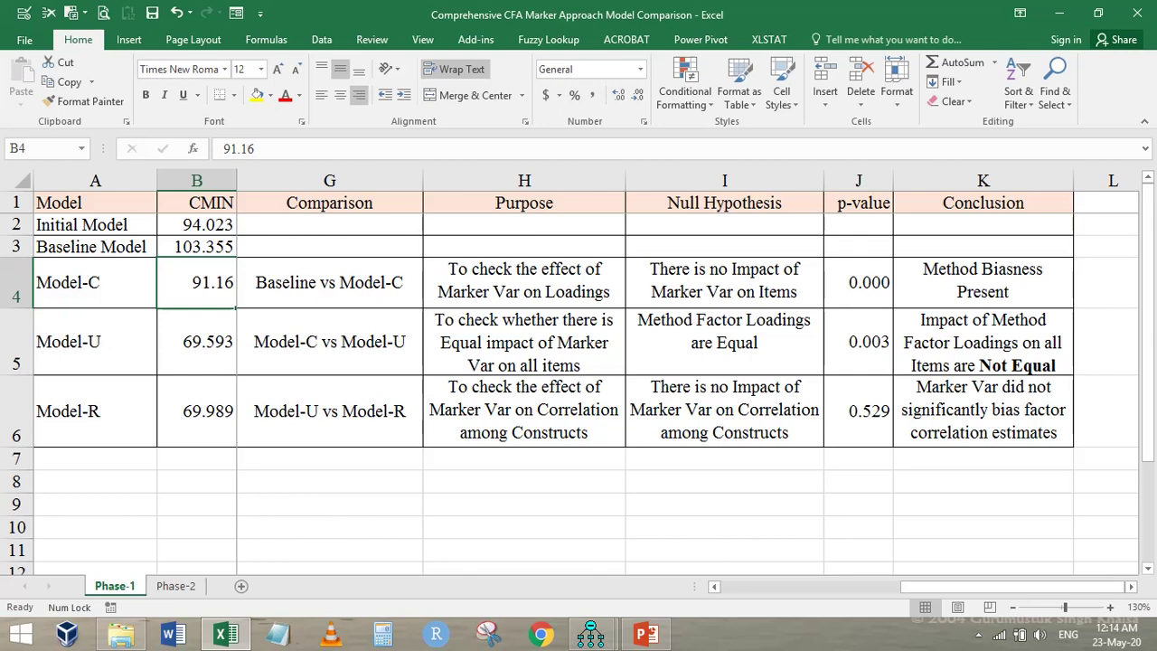
pyautogui.click(858, 342)
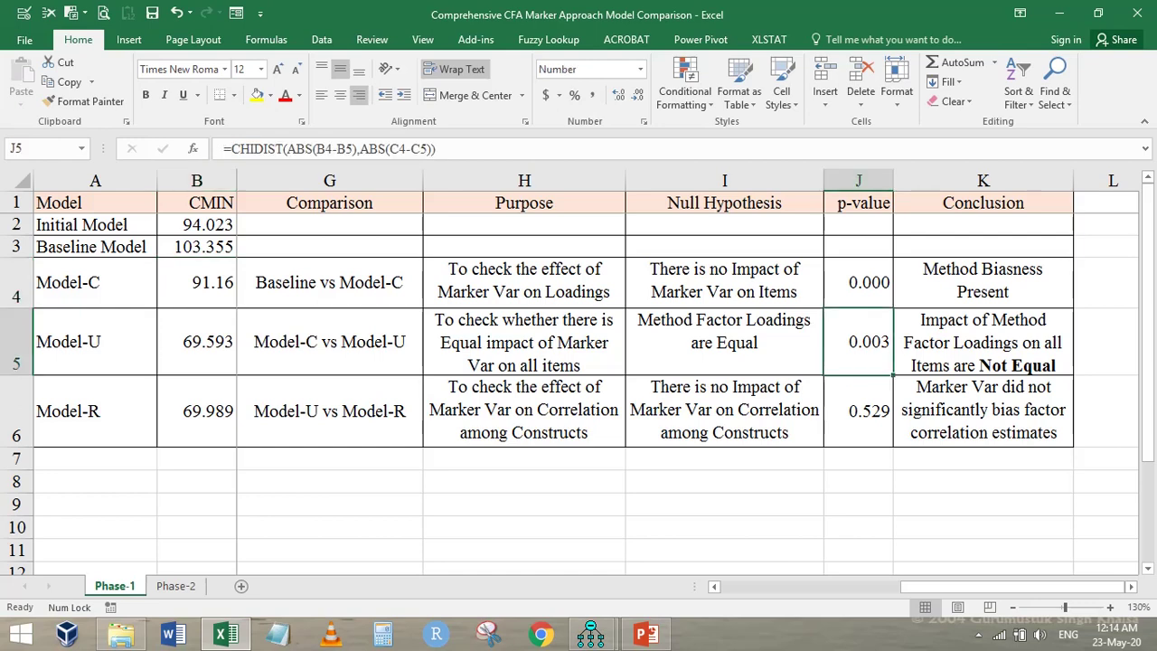
pyautogui.click(983, 342)
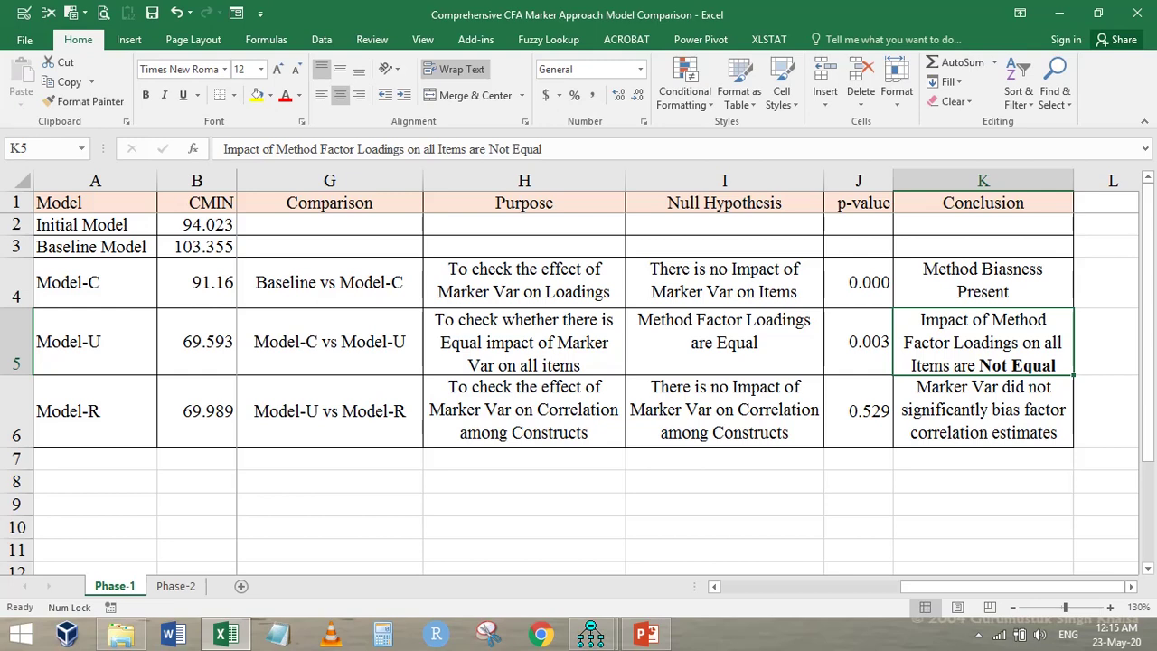
pyautogui.click(859, 410)
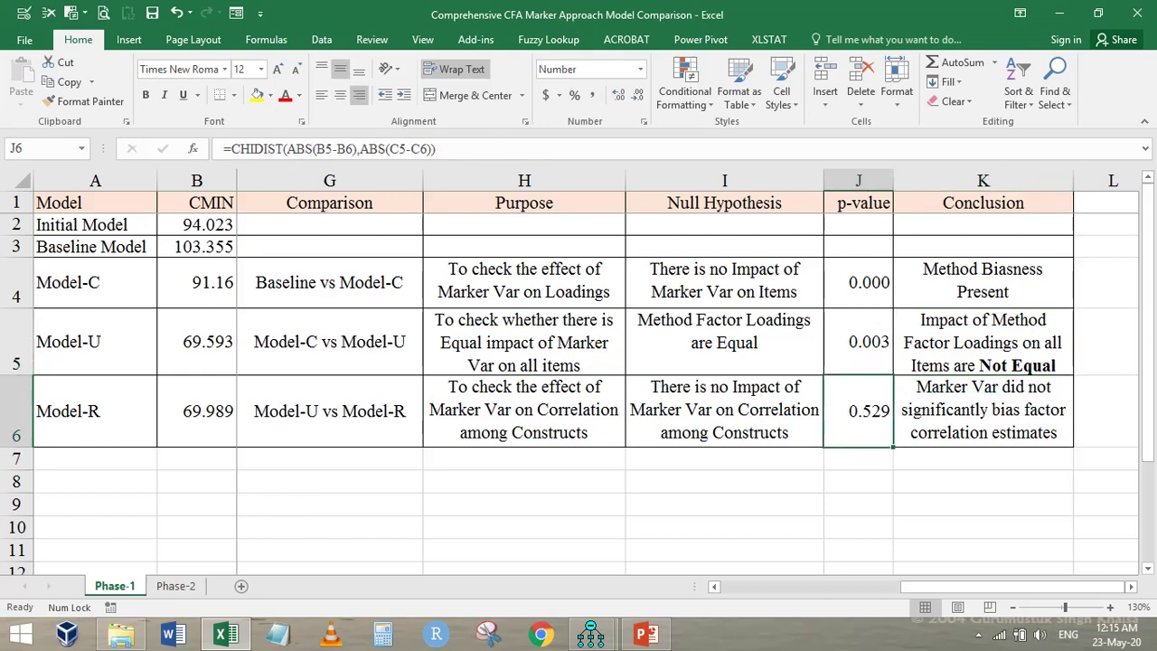
pyautogui.click(983, 410)
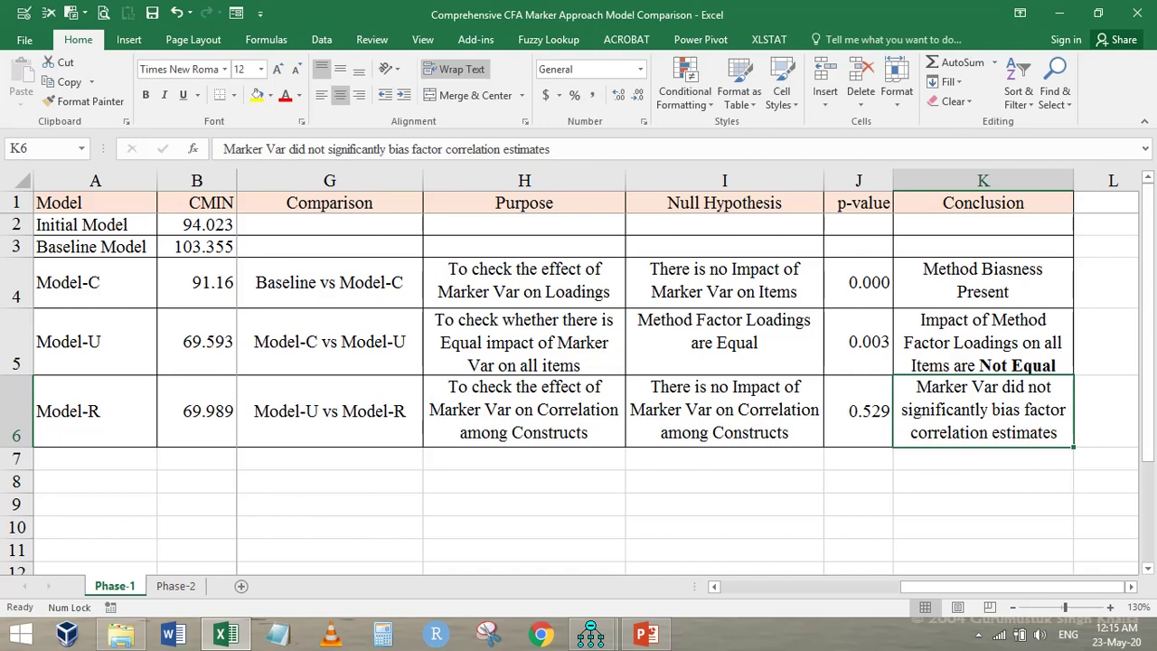
pyautogui.click(983, 282)
pyautogui.click(858, 282)
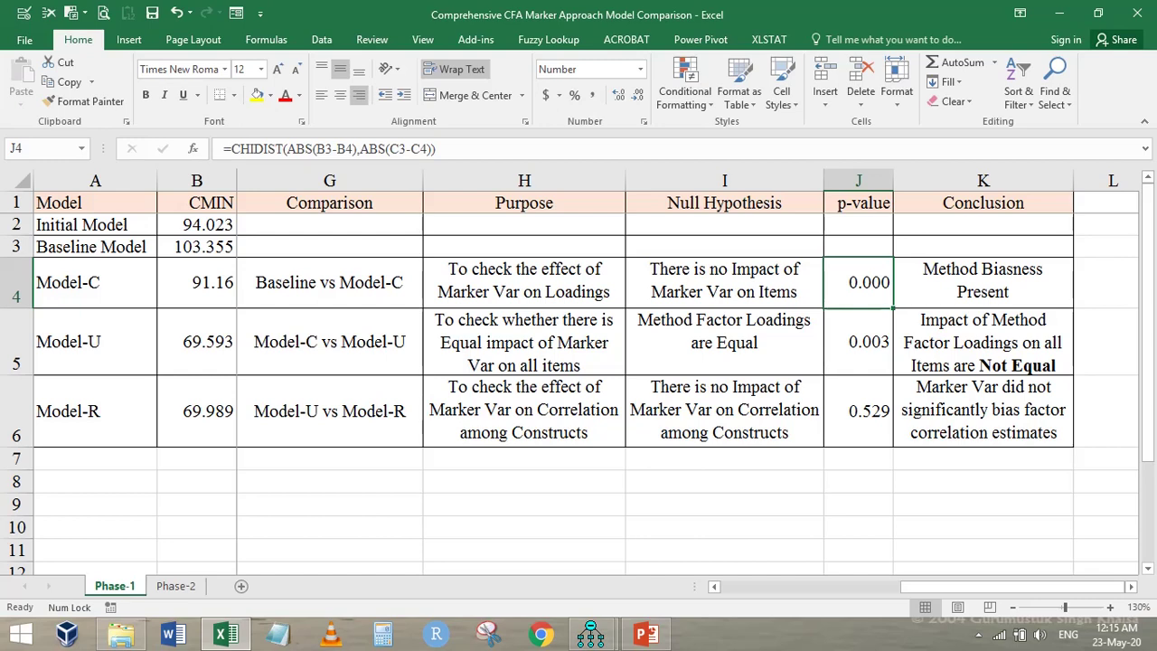
pyautogui.click(858, 341)
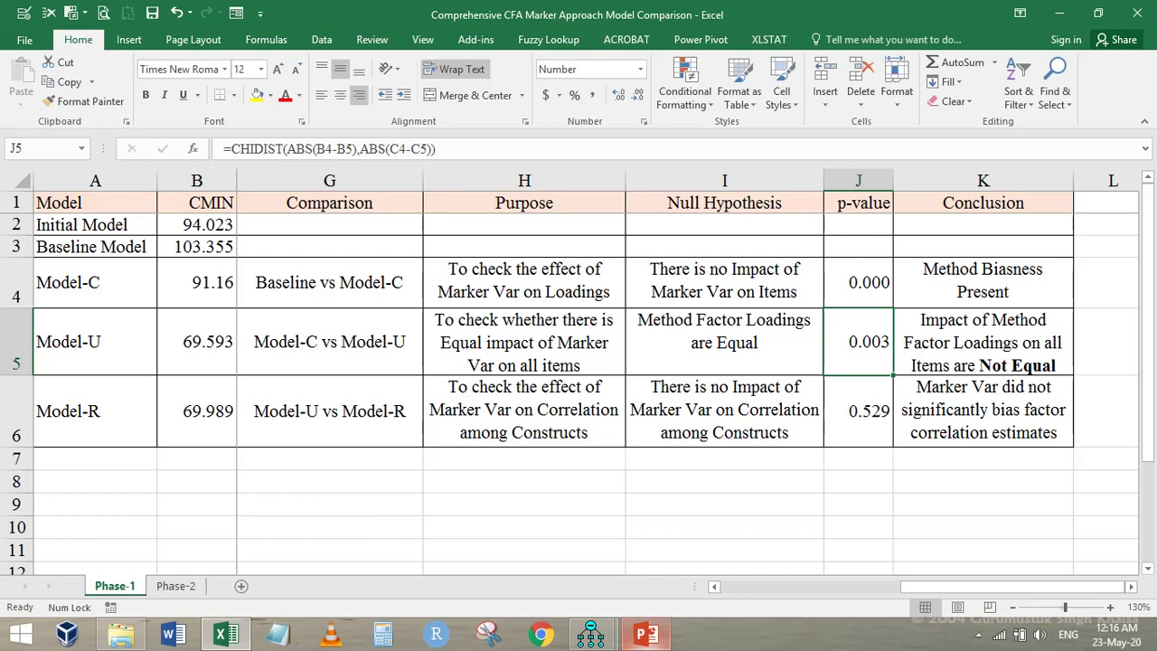
# Switch to PowerPoint and view the Phase-1 Comparison of Models slide, followed by the Phase-2 Reliability Decomposition slide.
pyautogui.click(646, 633)
pyautogui.scroll(3, 81, 362)
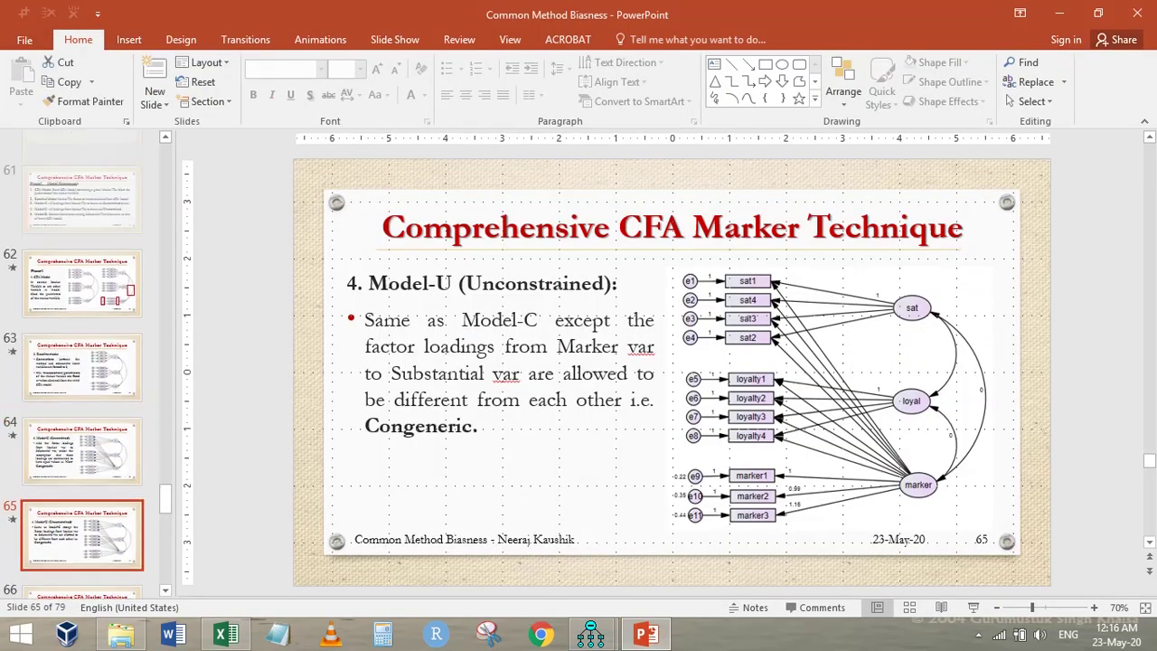
pyautogui.scroll(-5, 82, 362)
pyautogui.scroll(-1, 82, 397)
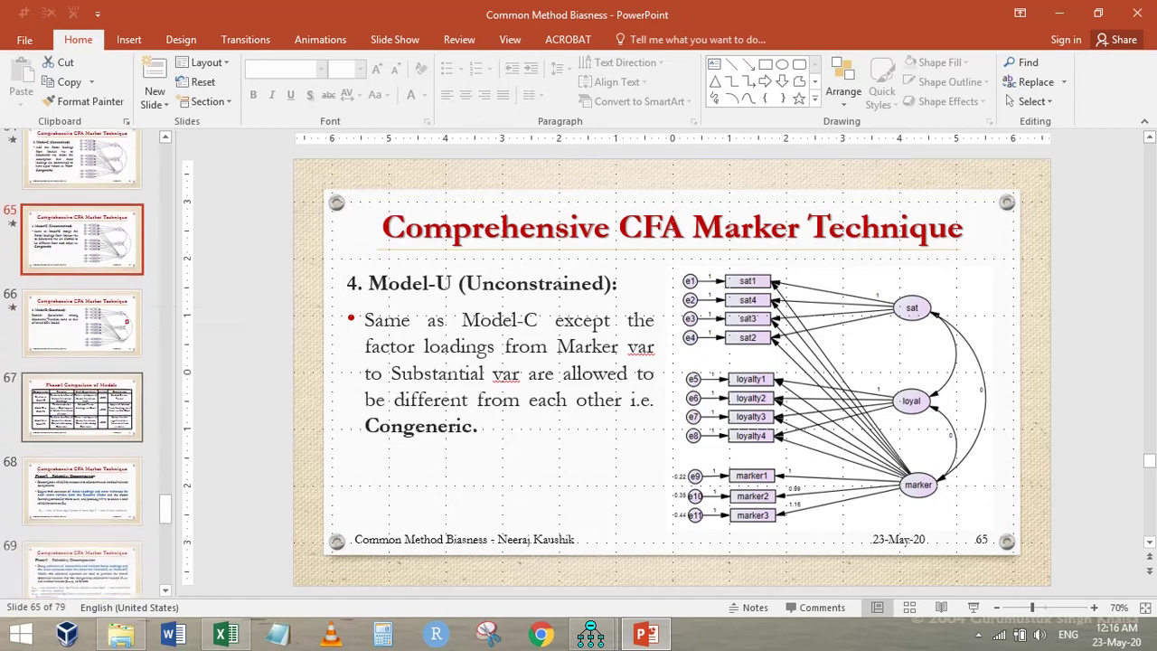
pyautogui.click(81, 403)
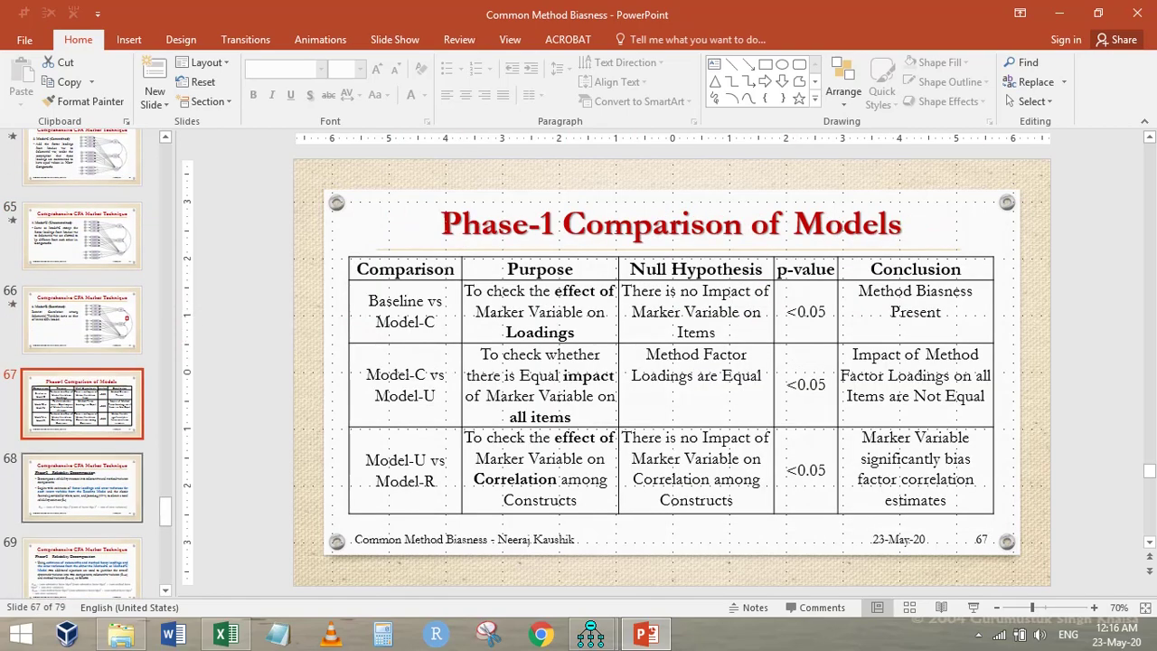
pyautogui.click(81, 489)
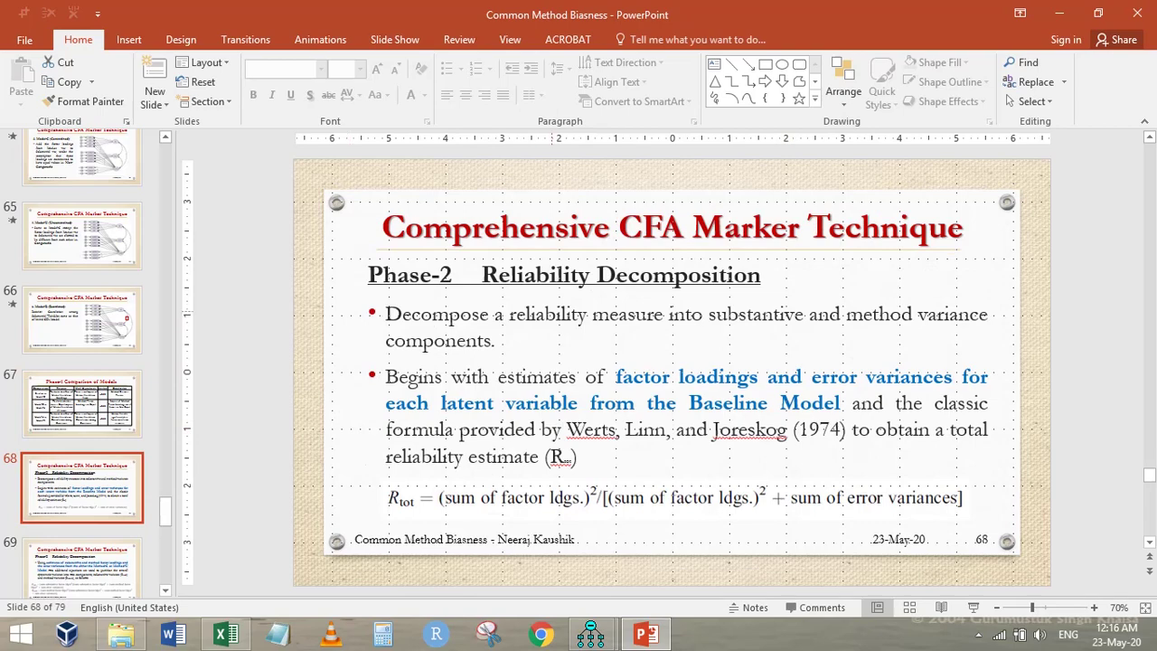
# Switch to Excel and open the Phase-2 worksheet with the empty Beta value table.
pyautogui.hotkey('alt', 'Tab')
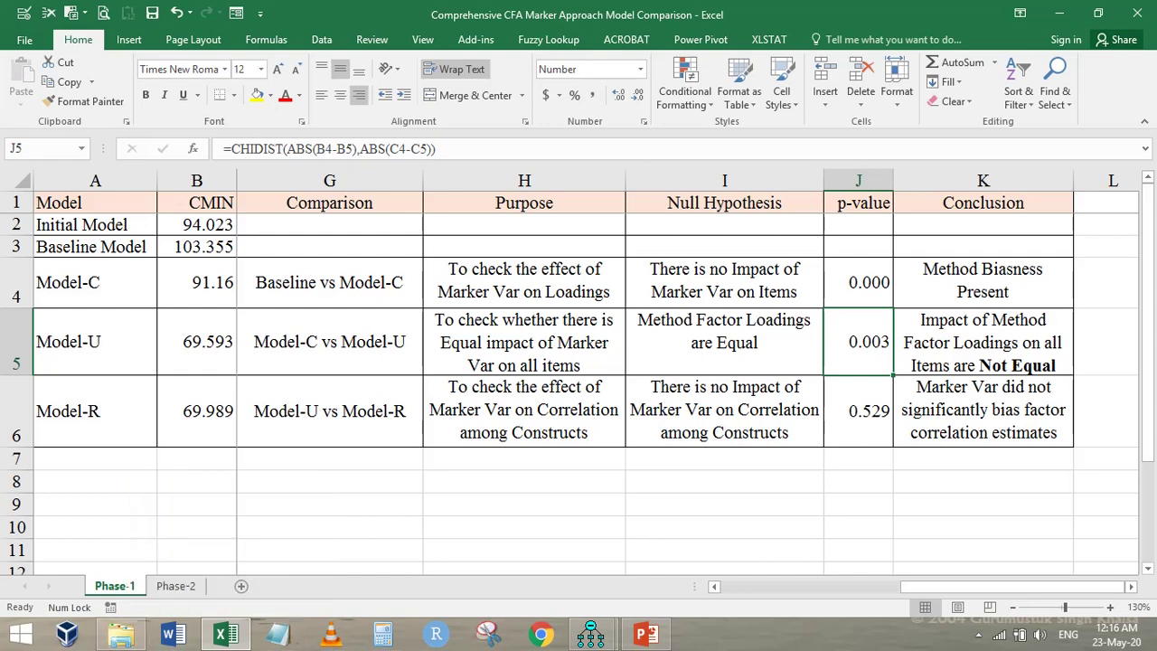
pyautogui.hotkey('ctrl', 'pagedown')
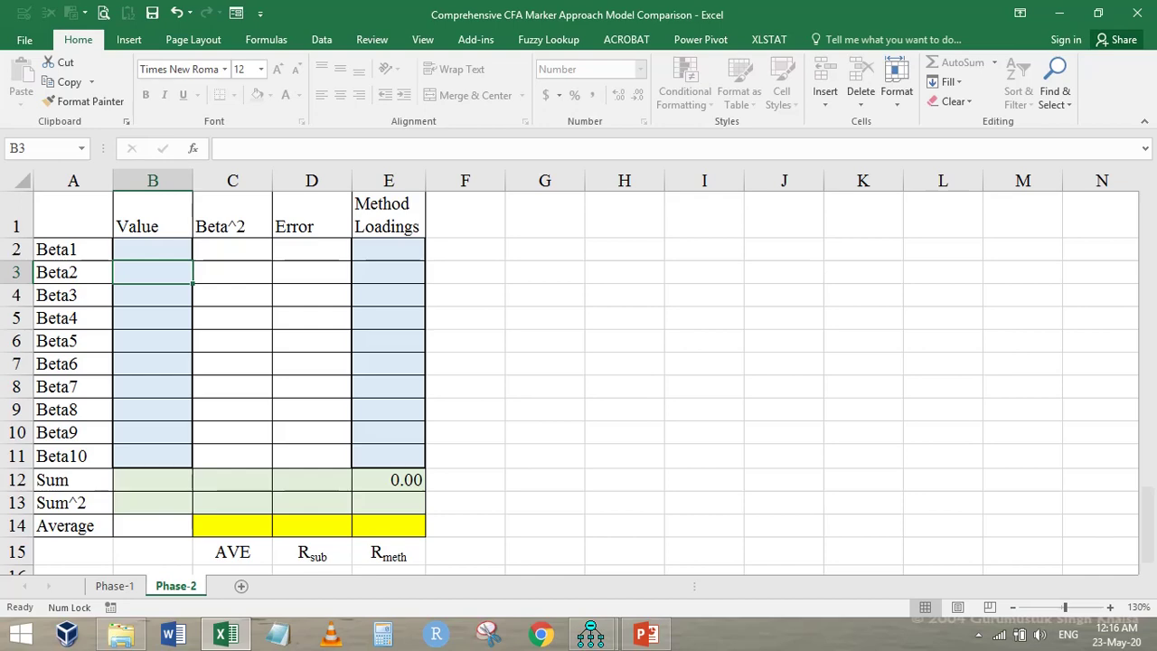
pyautogui.click(544, 215)
# Recheck the Reliability Decomposition slide in PowerPoint, then switch to Amos Graphics and open the path diagram 2. Baseline Model.
pyautogui.hotkey('alt', 'Tab')
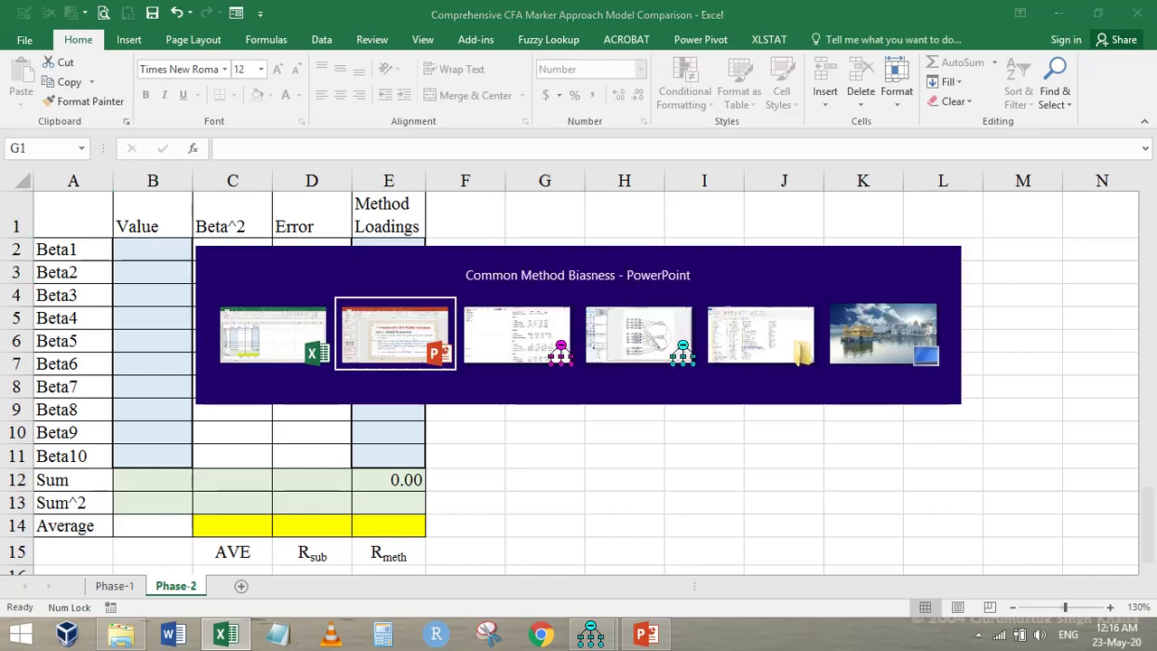
pyautogui.hotkey('alt', 'Tab')
pyautogui.hotkey('alt', 'shift', 'Tab')
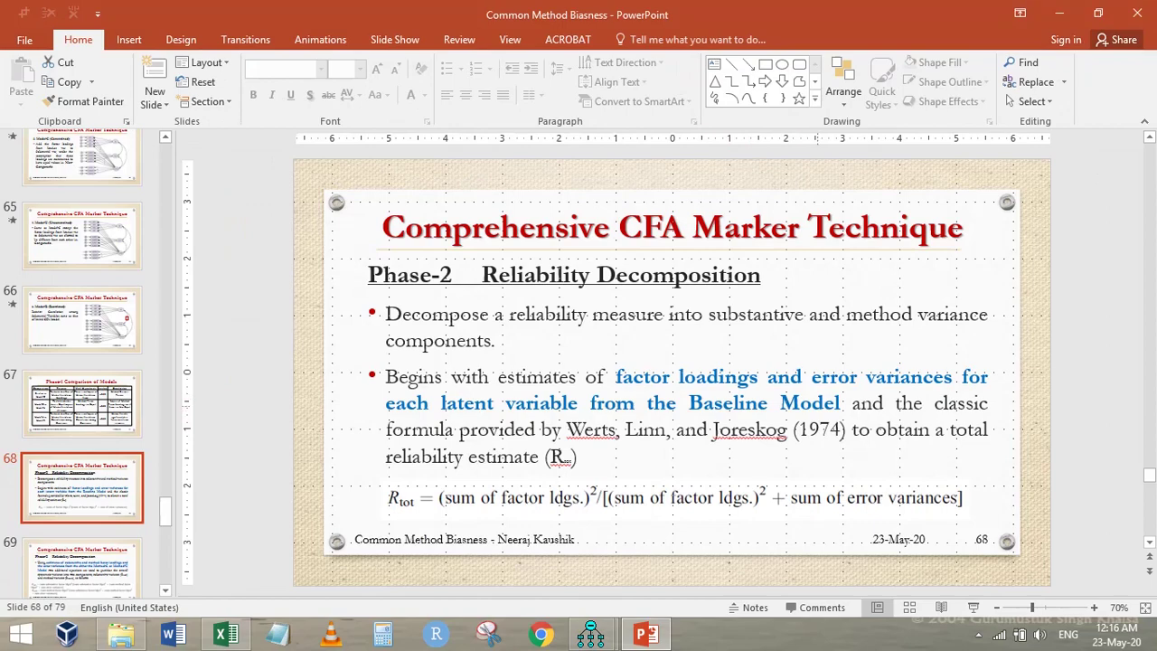
pyautogui.hotkey('alt', 'Tab')
pyautogui.hotkey('alt', 'Tab')
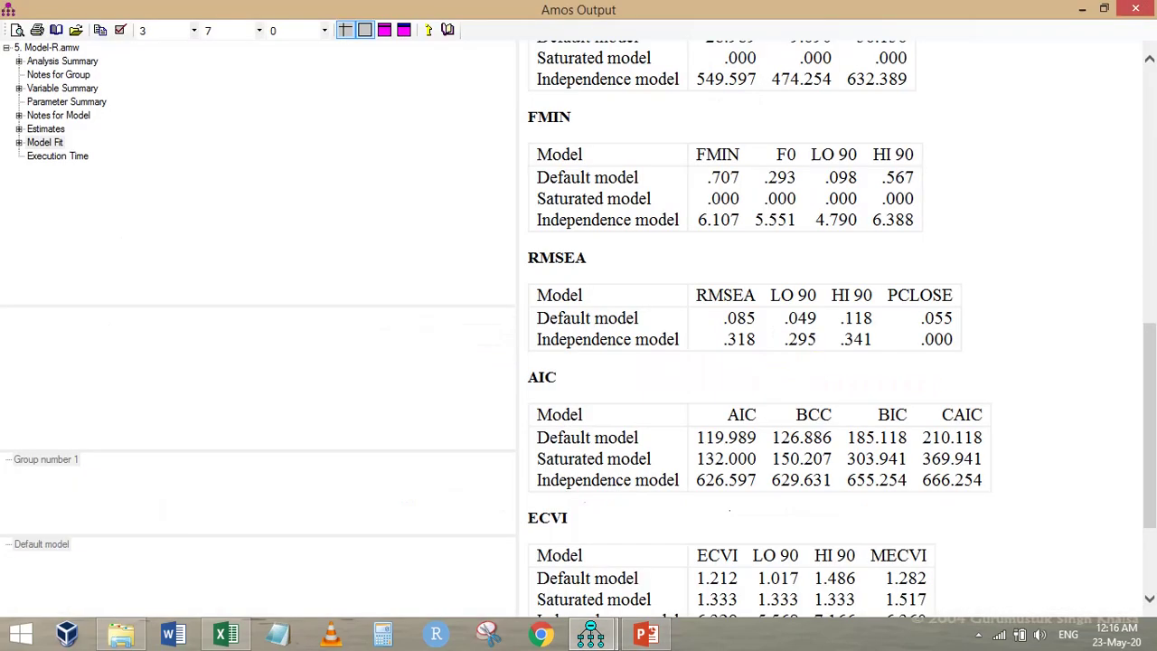
pyautogui.hotkey('alt', 'Tab')
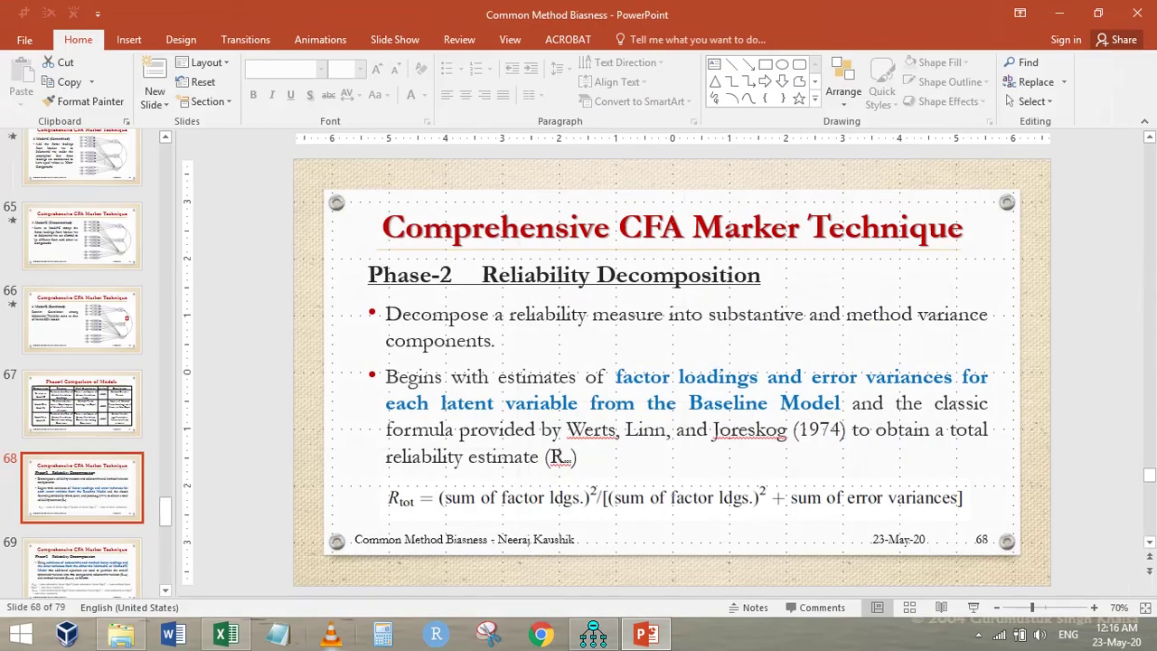
pyautogui.click(593, 635)
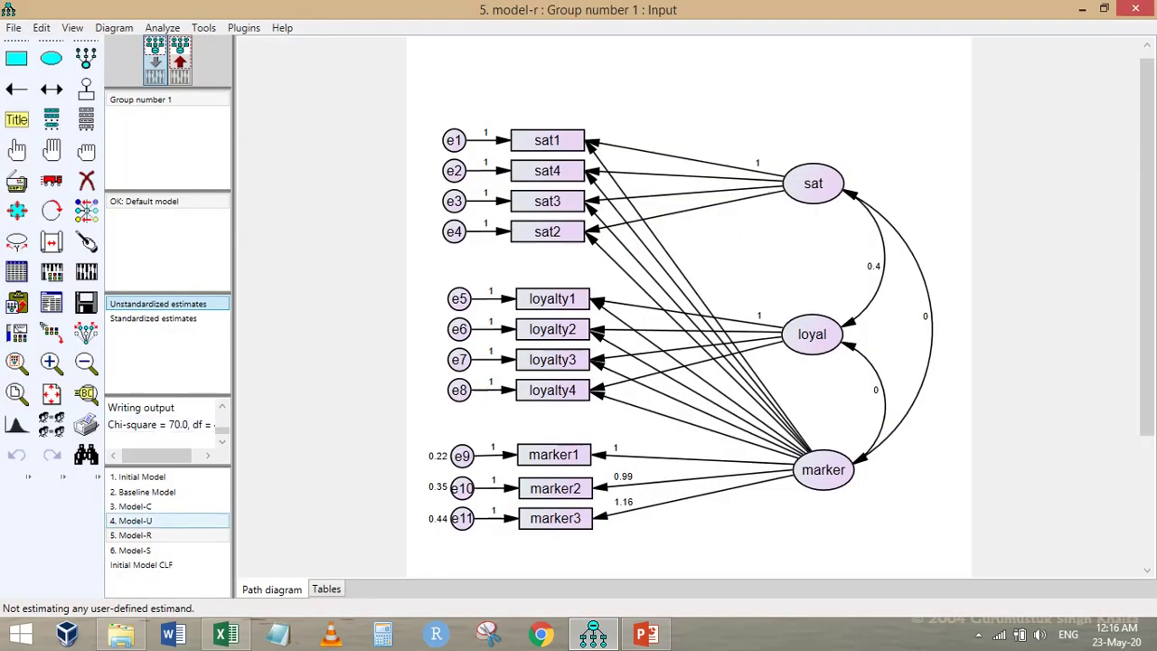
pyautogui.click(132, 493)
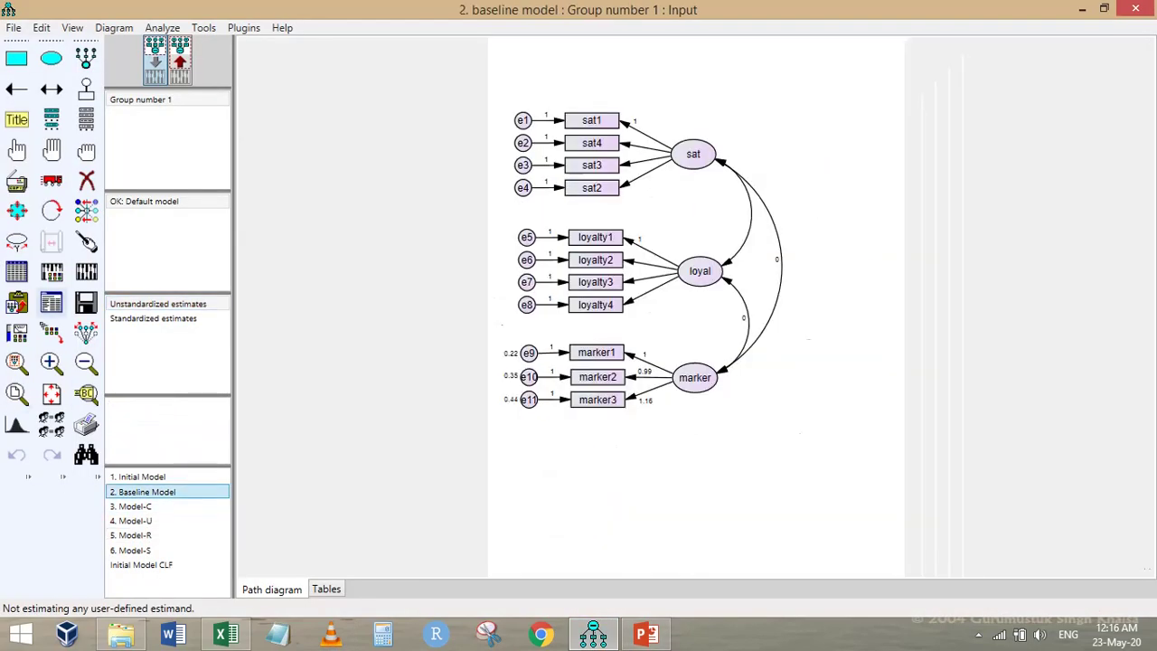
# Open the Baseline Model's text output, display the standardized regression weights and copy the rows from sat1 to loyalty4.
pyautogui.click(51, 303)
pyautogui.click(19, 128)
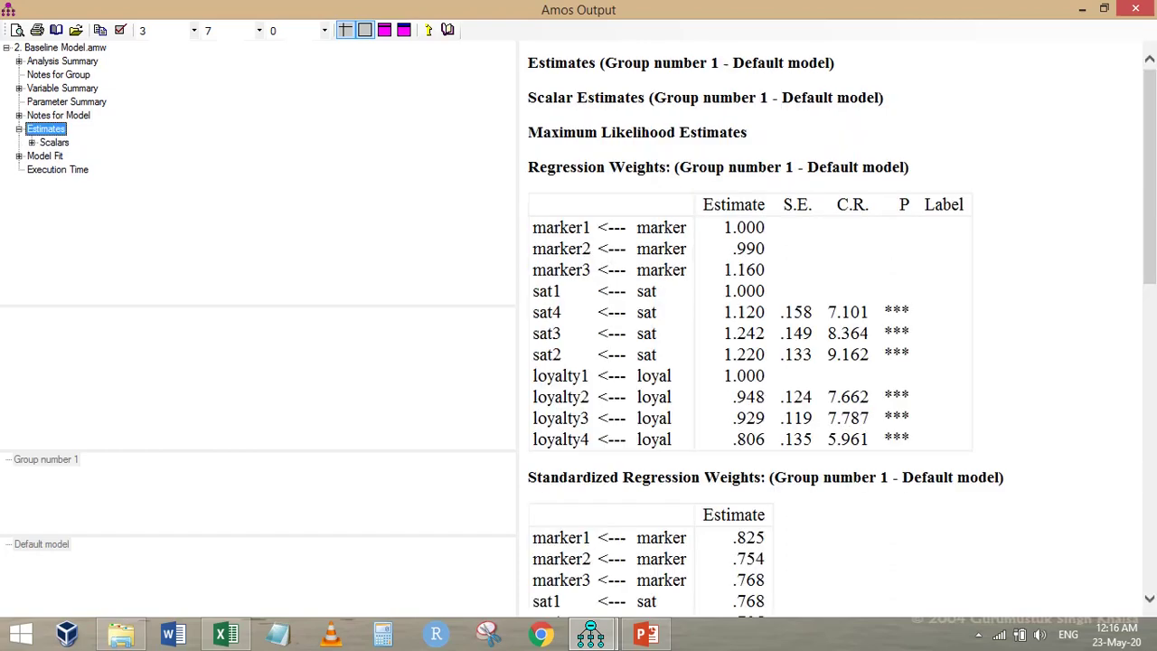
pyautogui.click(54, 142)
pyautogui.click(31, 142)
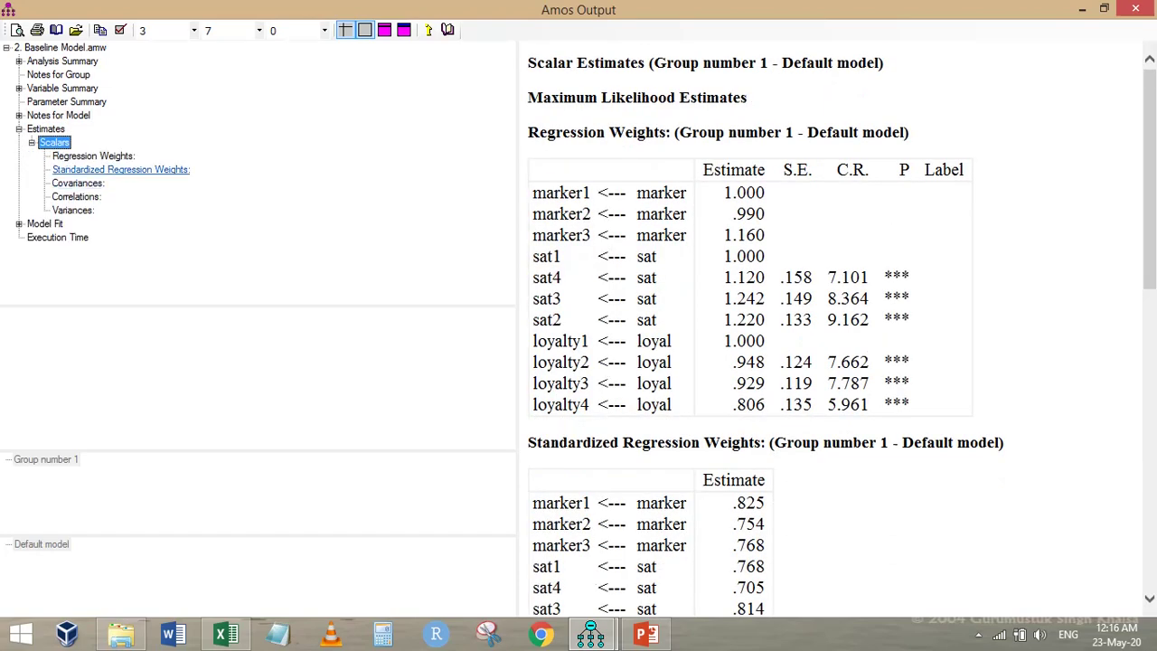
pyautogui.click(121, 169)
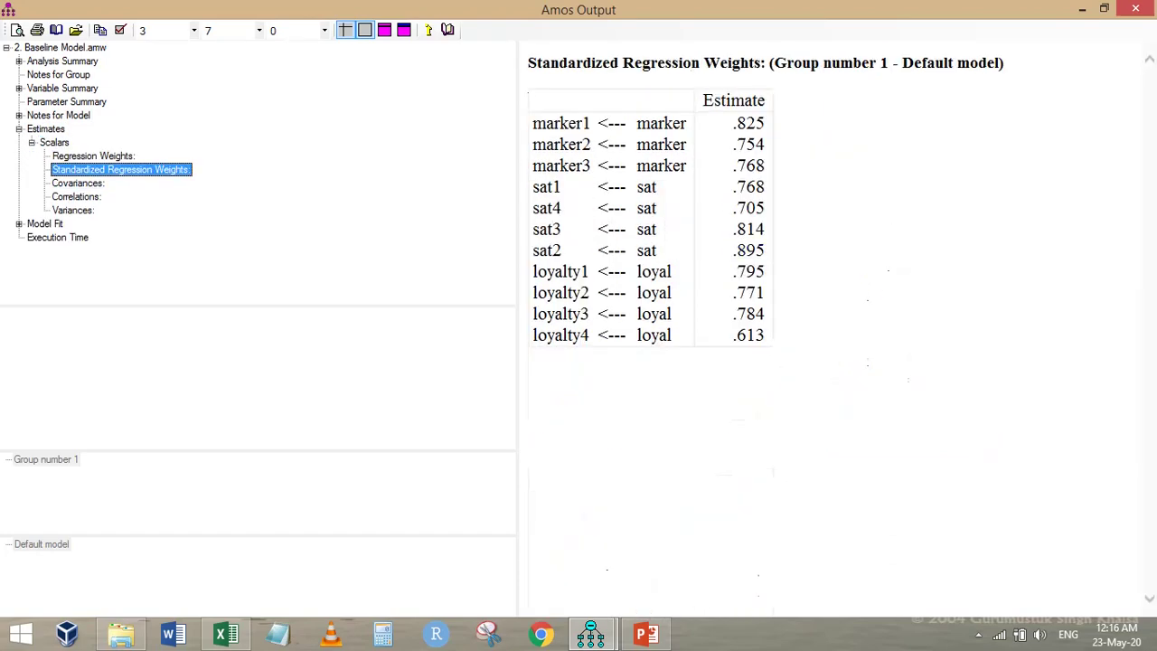
pyautogui.moveTo(533, 181); pyautogui.dragTo(765, 336)
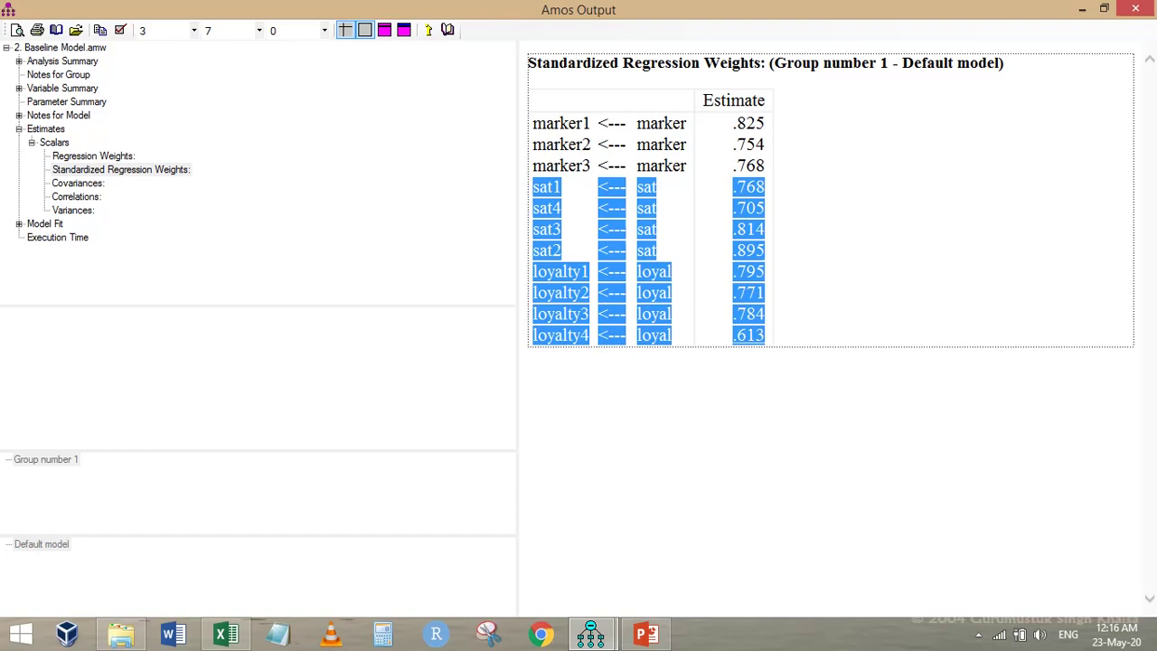
# Switch to the Phase-2 worksheet in Excel and try to change cell G1.
pyautogui.hotkey('alt', 'Tab')
pyautogui.hotkey('alt', 'Tab')
pyautogui.hotkey('alt', 'Tab')
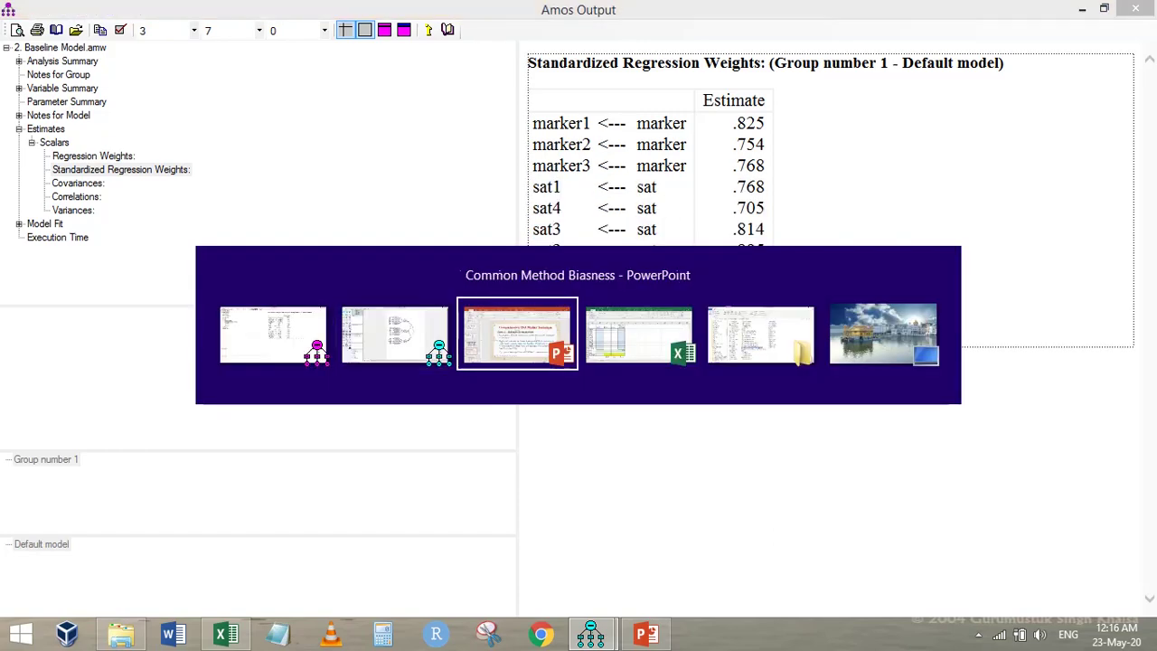
pyautogui.press('Delete')
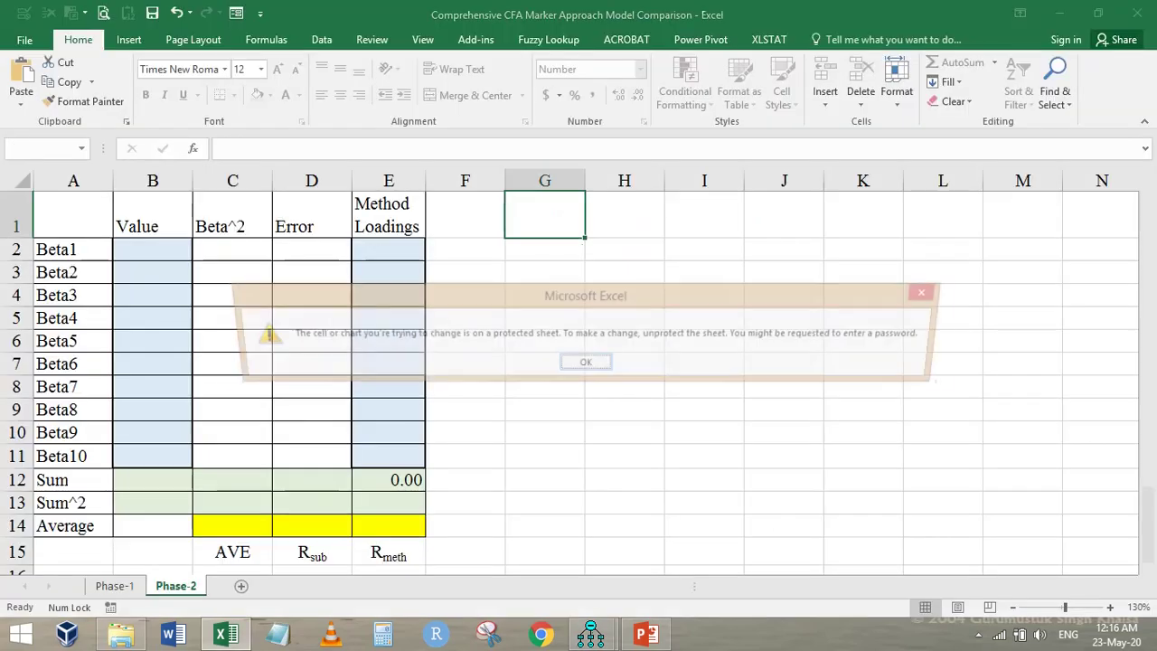
pyautogui.press('Return')
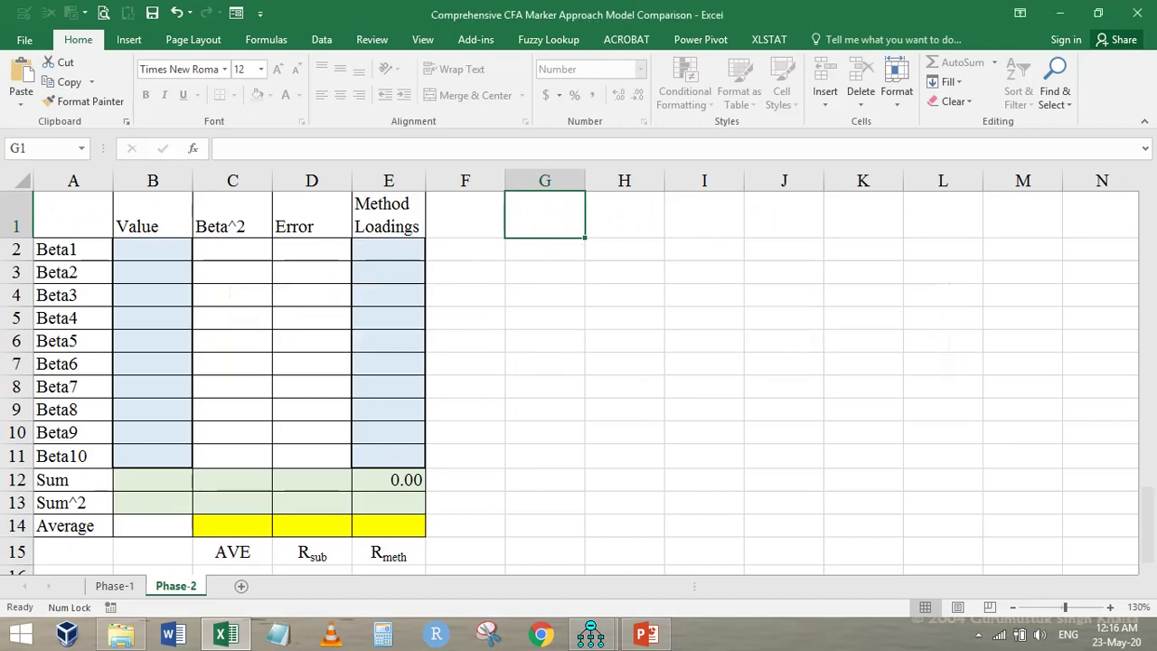
# Paste the copied sat and loyalty weights into Sheet1 of a new blank workbook, starting at cell A1.
pyautogui.hotkey('alt', 'Tab')
pyautogui.write('sat1\t<---\tsat\t0.768 sat4\t<---\tsat\t0.705 sat3\t<---\tsat\t0.814 sat2\t<---\tsat\t0.895 loyalty1\t<---\tloyal\t0.795 loyalty2\t<---\tloyal\t0.771 loyalty3\t<---\tloyal\t0.784 loyalty4\t<---\tloyal\t0.613')
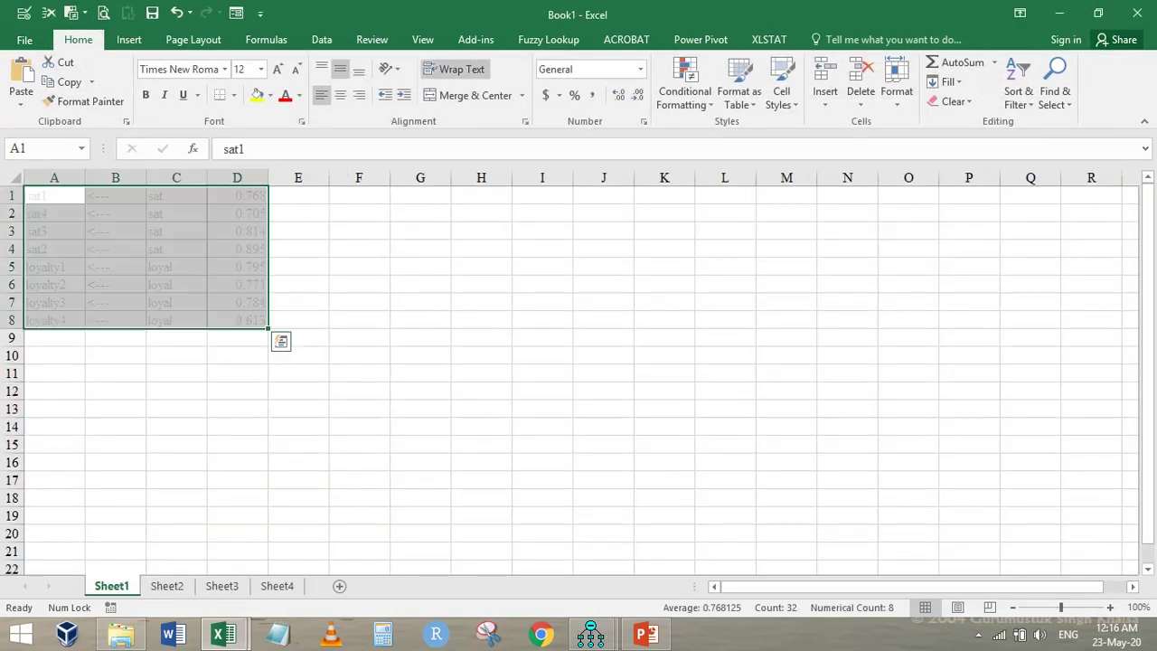
pyautogui.scroll(5, 579, 371)
pyautogui.hotkey('ctrl', 'q')
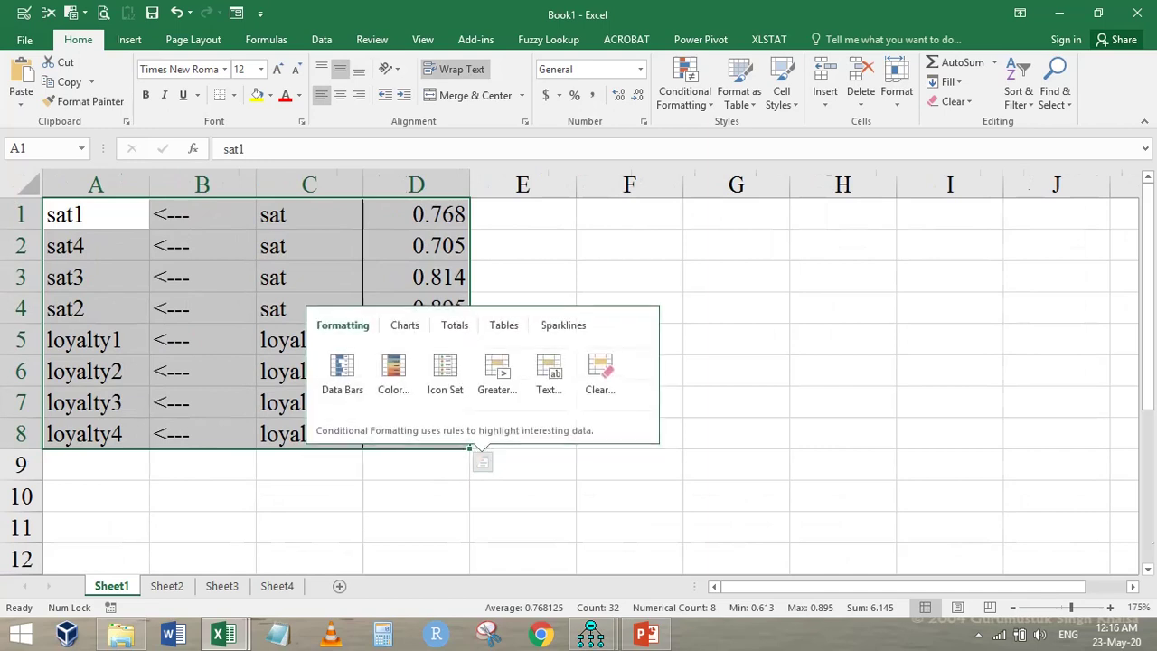
# Copy the four sat loadings in D1:D4 into the Phase-2 worksheet's Value column for Beta1 to Beta4.
pyautogui.moveTo(416, 215); pyautogui.dragTo(416, 309)
pyautogui.hotkey('ctrl', 'c')
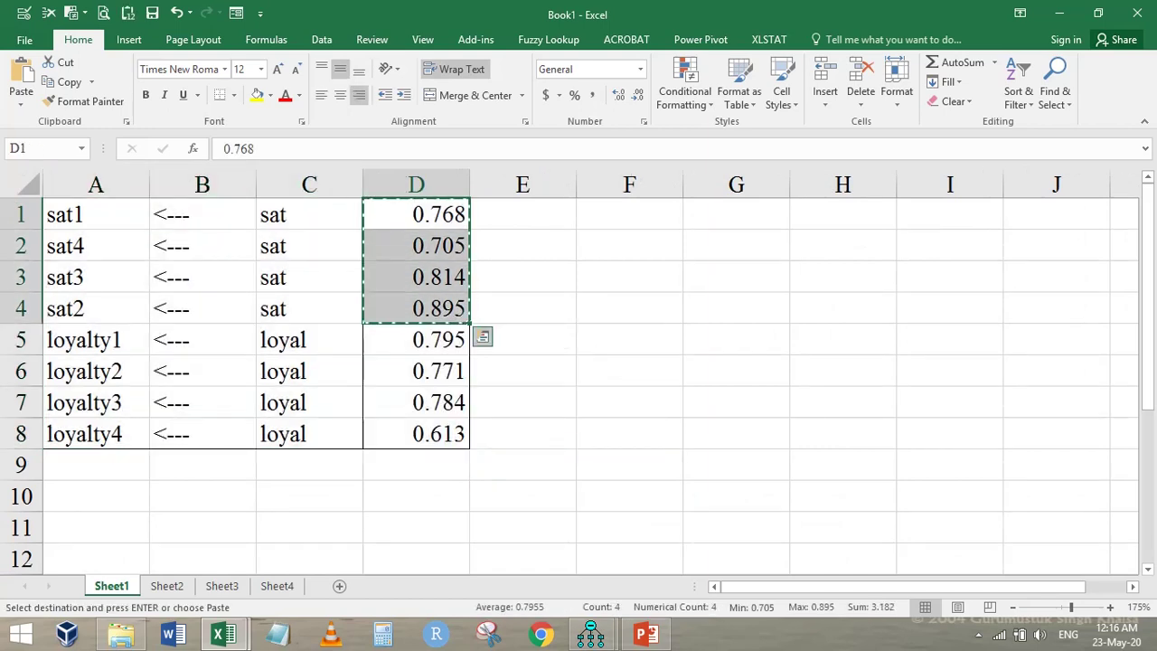
pyautogui.hotkey('alt', 'Tab')
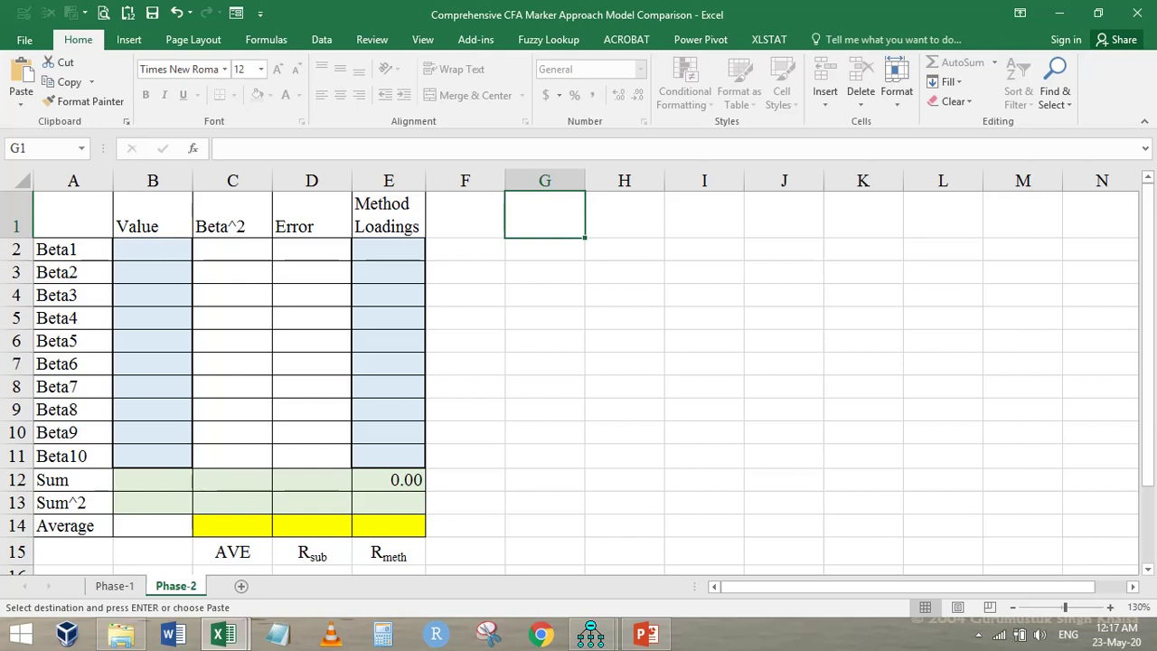
pyautogui.click(153, 249)
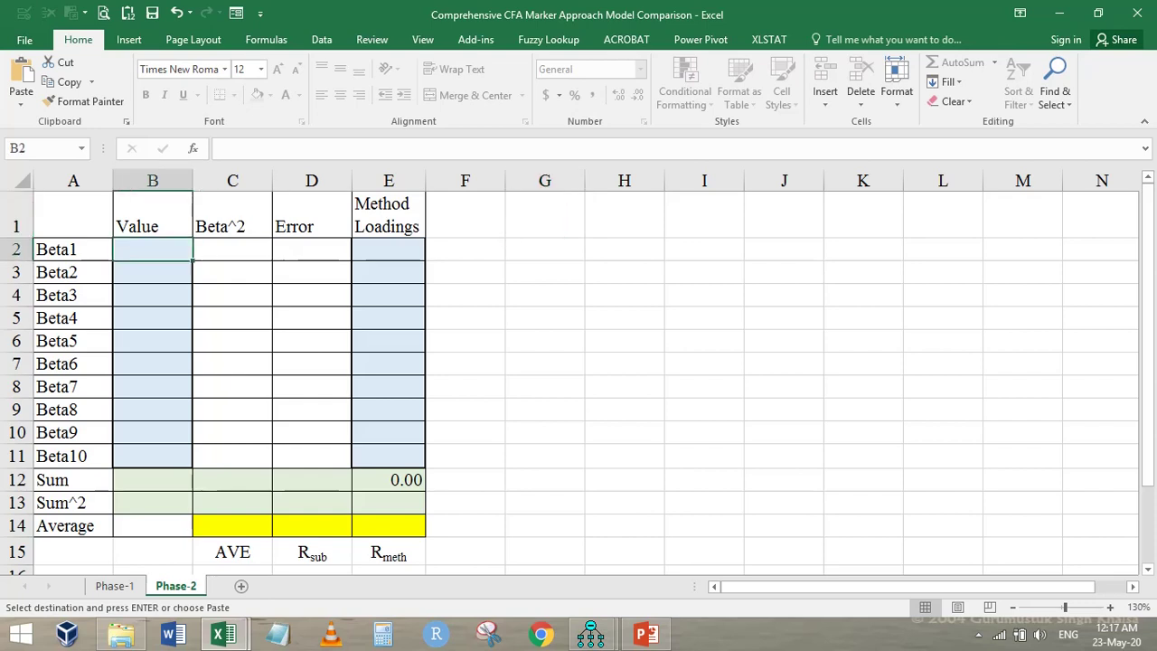
pyautogui.hotkey('ctrl', 'v')
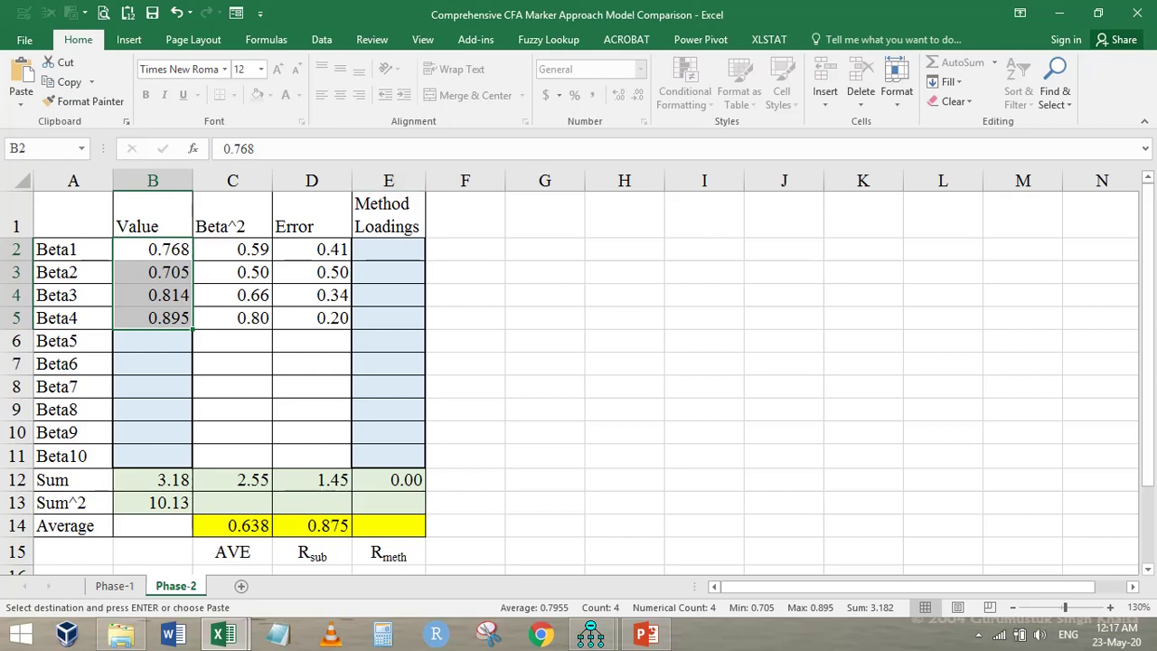
# Switch to PowerPoint and examine the reliability table for Sat and Loyal on slide 70, Phase-2 Reliability Decomposition.
pyautogui.hotkey('alt', 'Tab')
pyautogui.hotkey('alt', 'Tab')
pyautogui.hotkey('alt', 'Tab')
pyautogui.hotkey('alt', 'Tab')
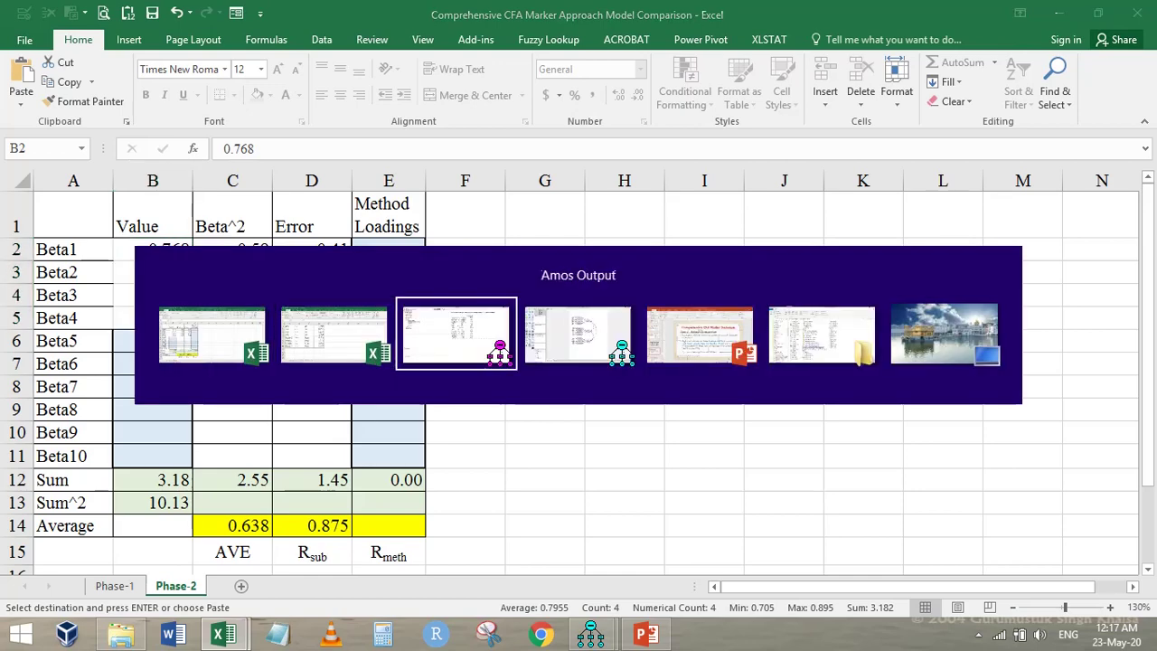
pyautogui.press('Down')
pyautogui.press('Down')
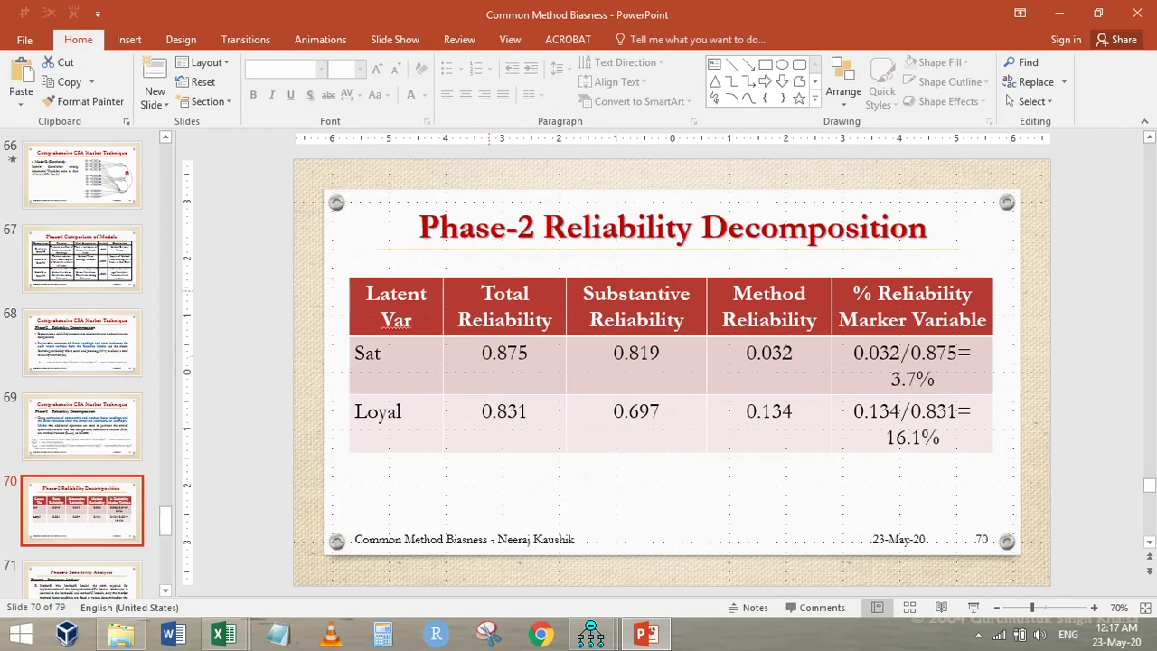
pyautogui.hotkey('alt', 'Tab')
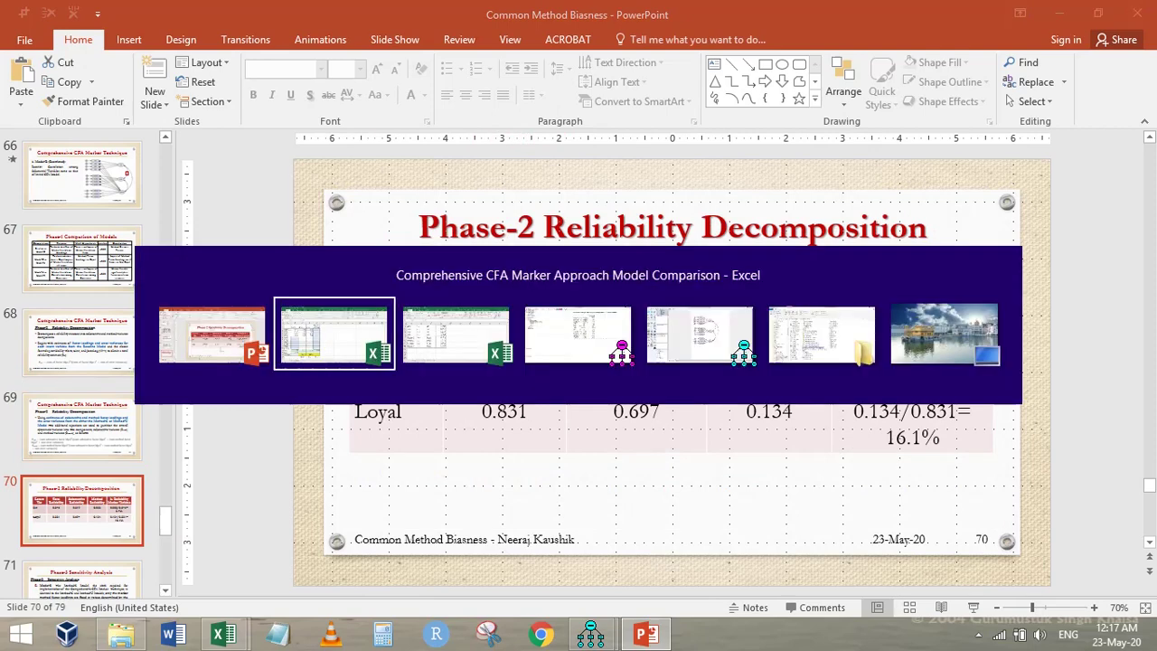
pyautogui.click(212, 333)
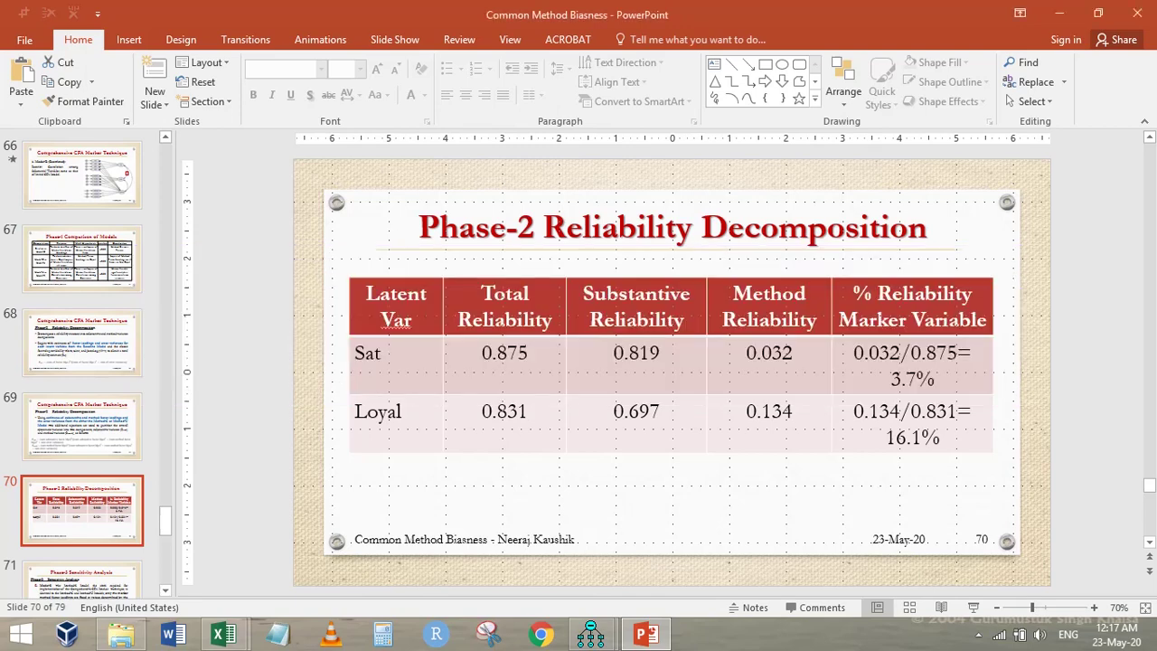
pyautogui.press('pageup')
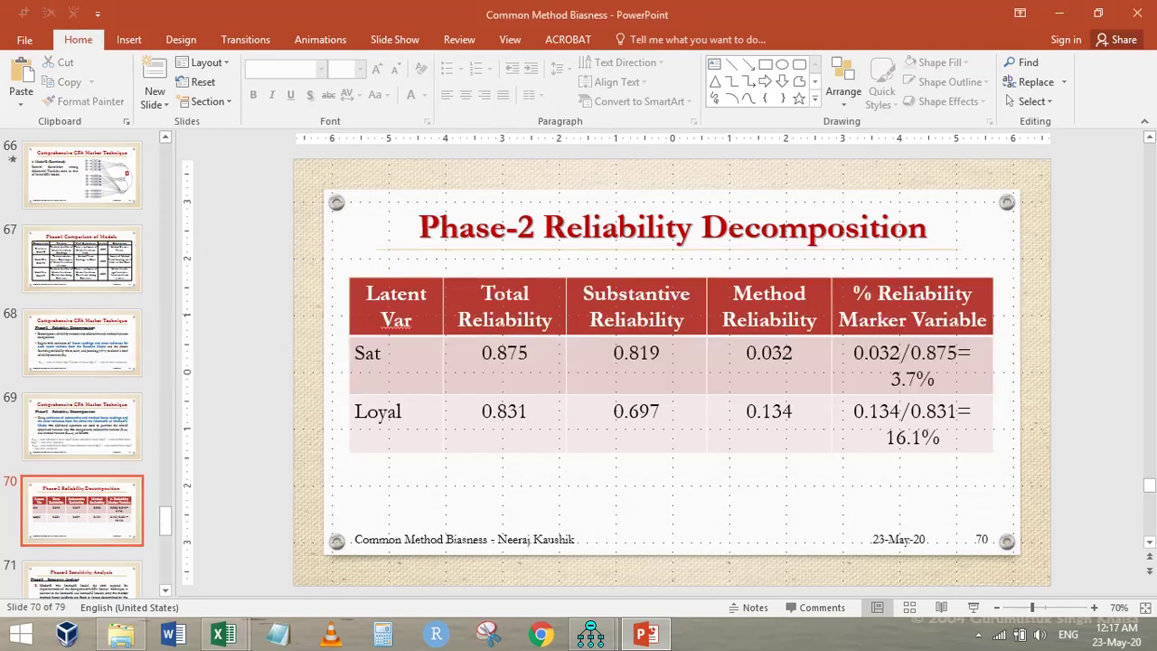